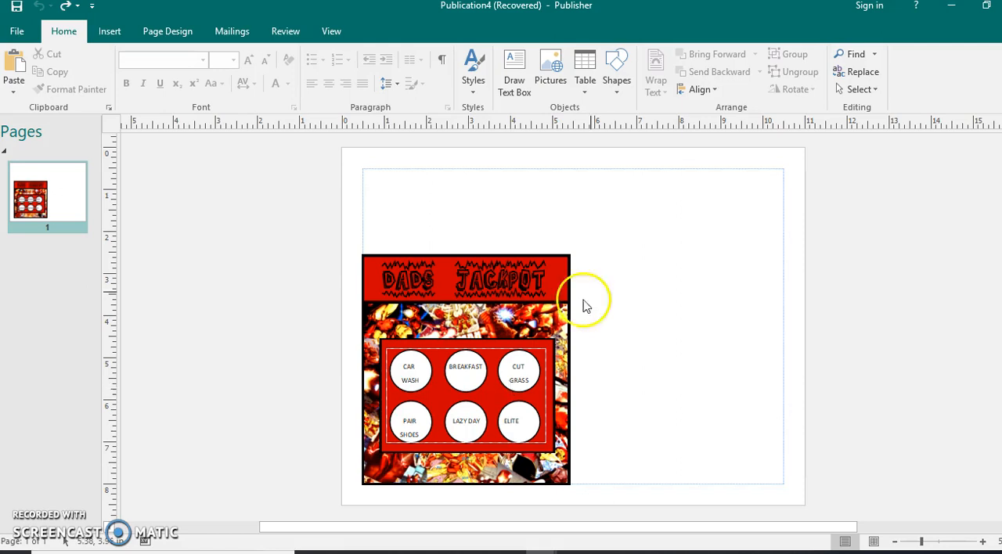
Draw a rectangle about 4.66 by 3.89 in. beside the Dads Jackpot card
{"action": "left_click", "coordinate": [562, 272]}
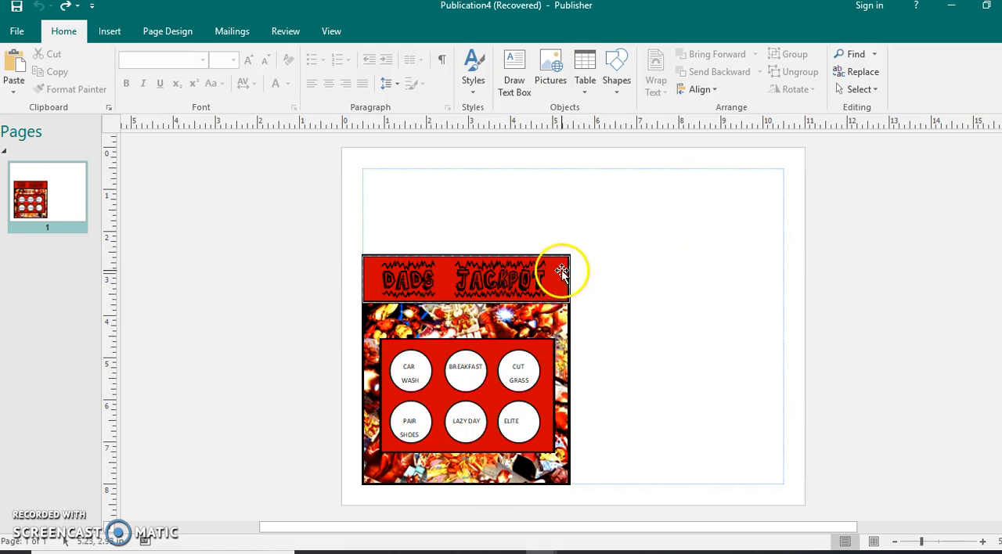
{"action": "left_click", "coordinate": [643, 319]}
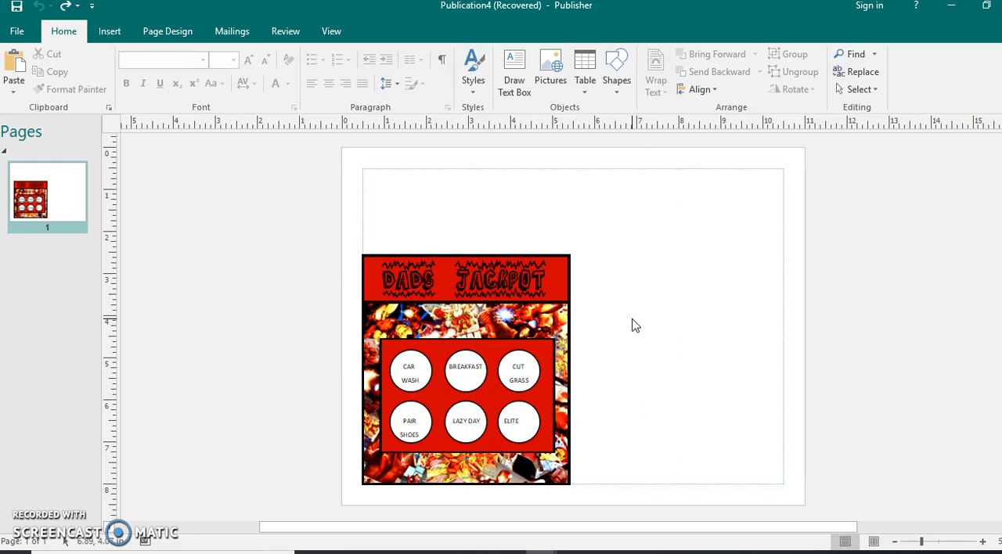
{"action": "left_click", "coordinate": [557, 314]}
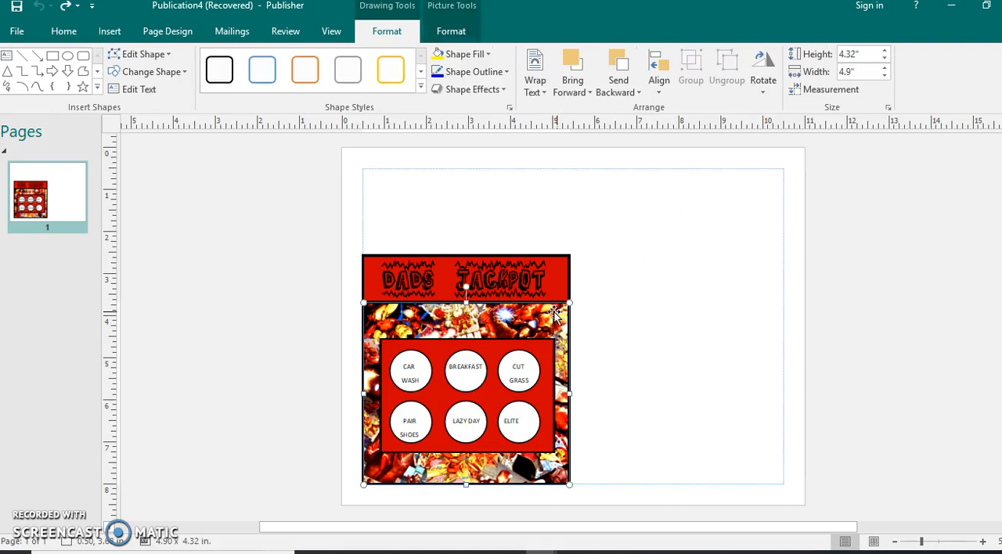
{"action": "left_click", "coordinate": [496, 305]}
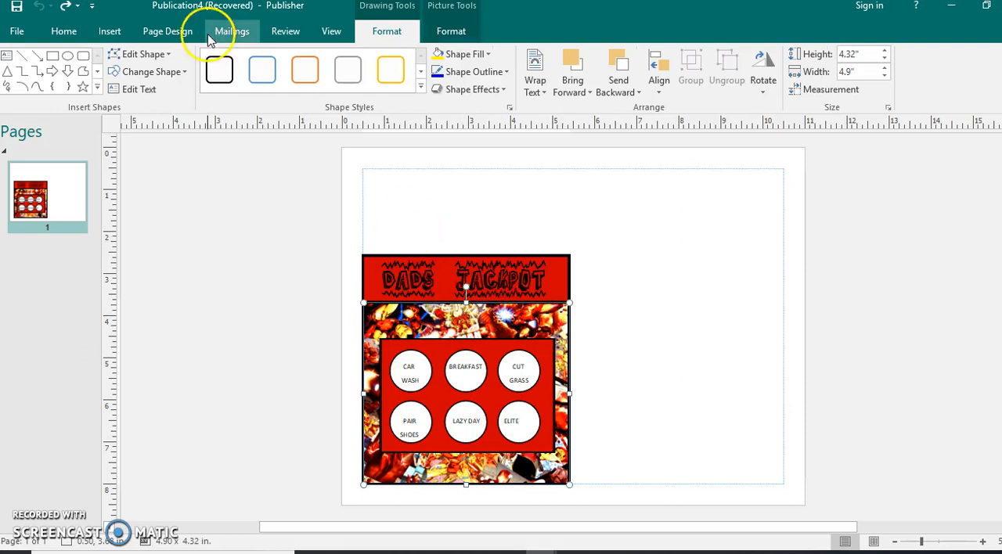
{"action": "left_click", "coordinate": [110, 32]}
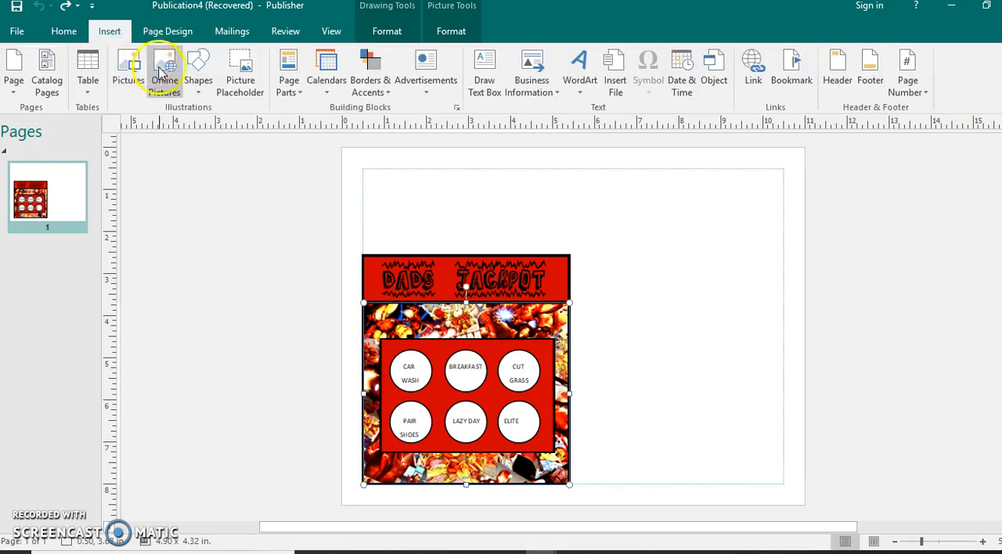
{"action": "left_click", "coordinate": [200, 75]}
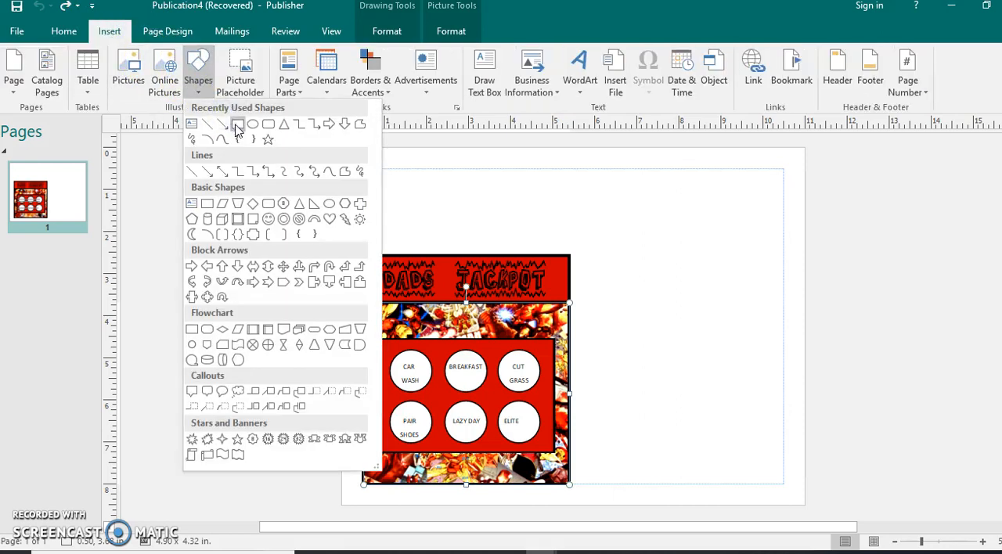
{"action": "left_click", "coordinate": [237, 125]}
{"action": "mouse_move", "coordinate": [588, 184]}
{"action": "left_mouse_down"}
{"action": "mouse_move", "coordinate": [653, 319]}
{"action": "mouse_move", "coordinate": [750, 330]}
{"action": "mouse_move", "coordinate": [783, 347]}
{"action": "left_mouse_up"}
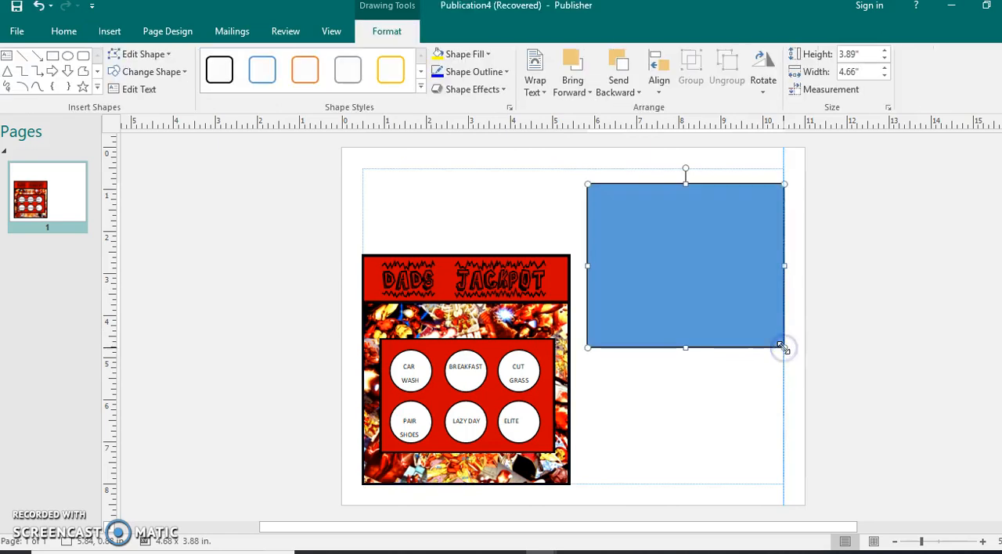
Resize the rectangle to 4.3 in. high and 4.9 in. wide and nudge it slightly left
{"action": "left_click", "coordinate": [640, 382]}
{"action": "left_click", "coordinate": [568, 332]}
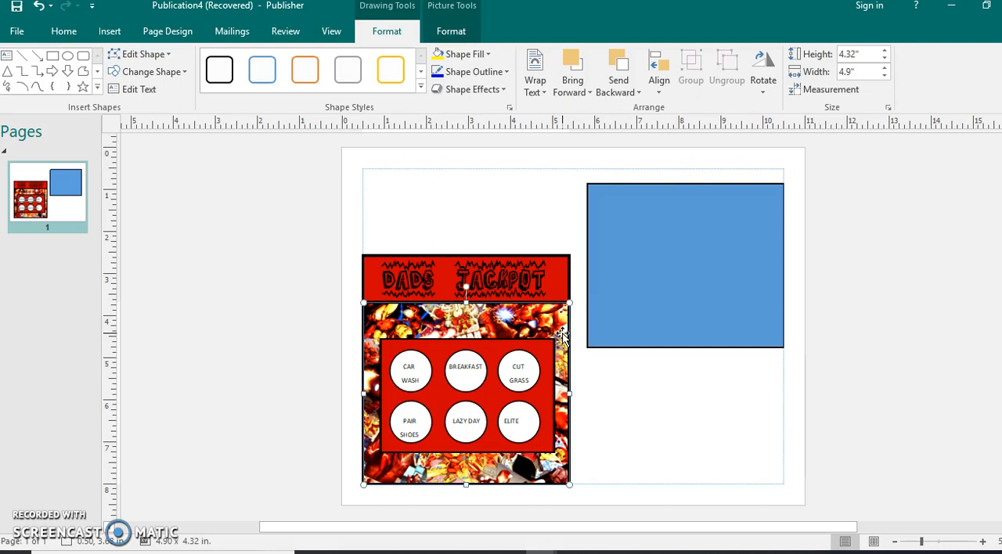
{"action": "left_click", "coordinate": [684, 242]}
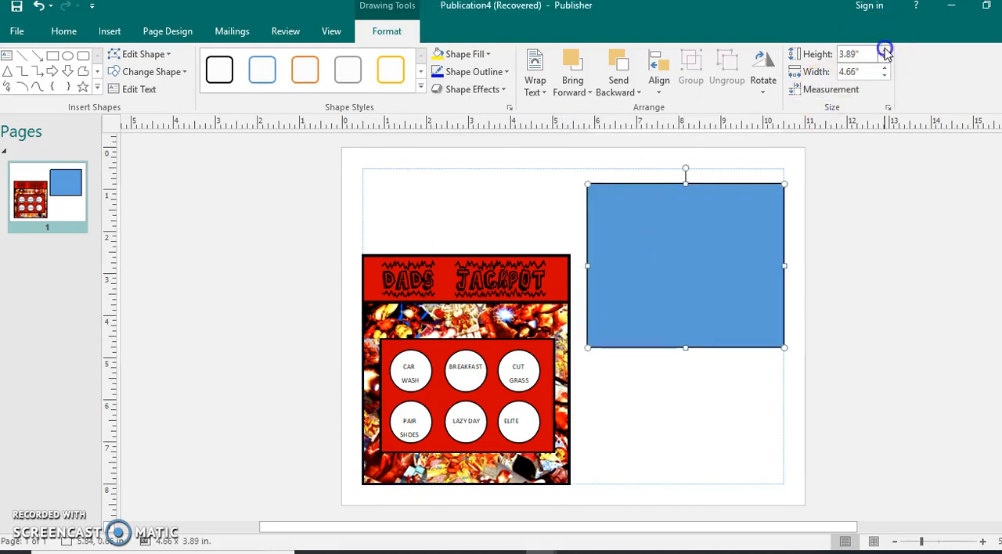
{"action": "left_click", "coordinate": [725, 205]}
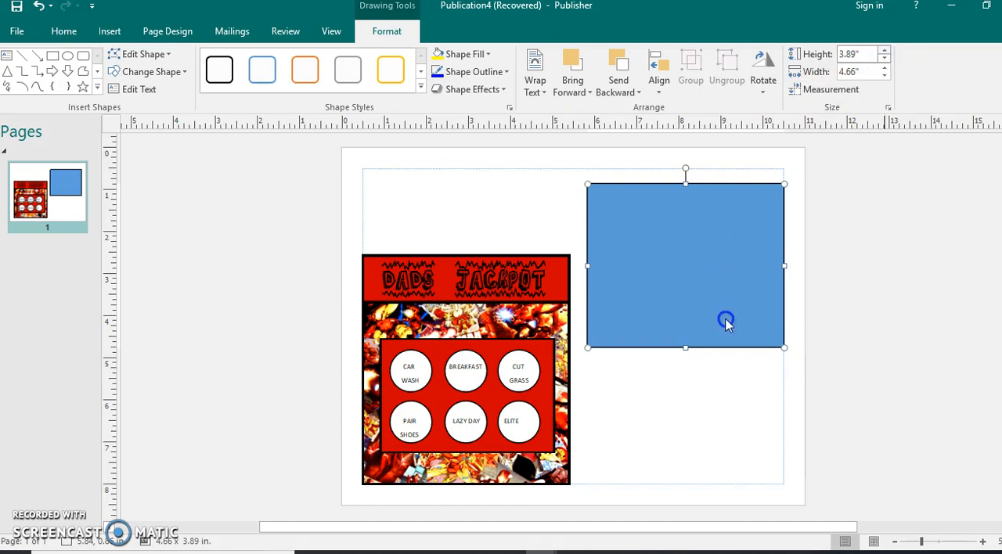
{"action": "left_click", "coordinate": [885, 50]}
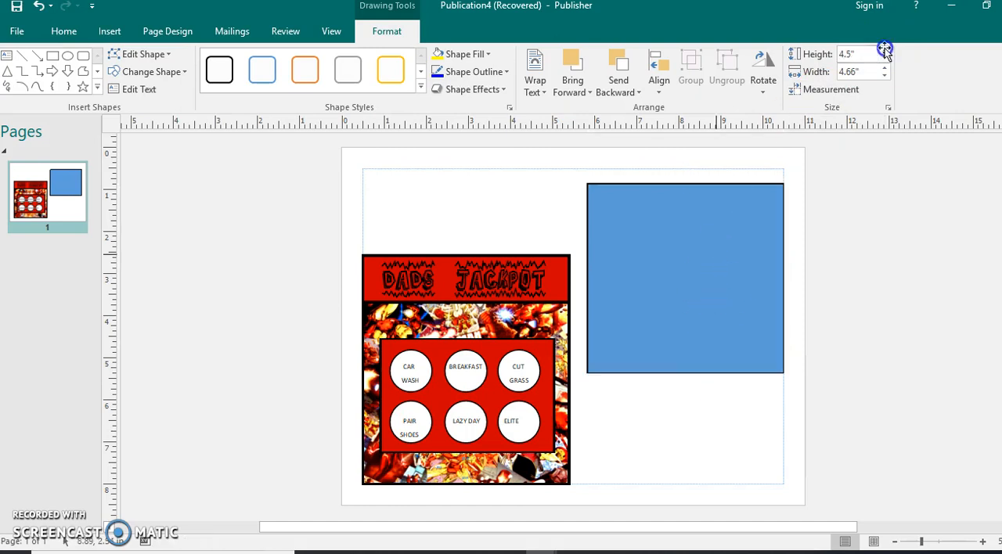
{"action": "key", "text": "Escape"}
{"action": "left_click", "coordinate": [729, 246]}
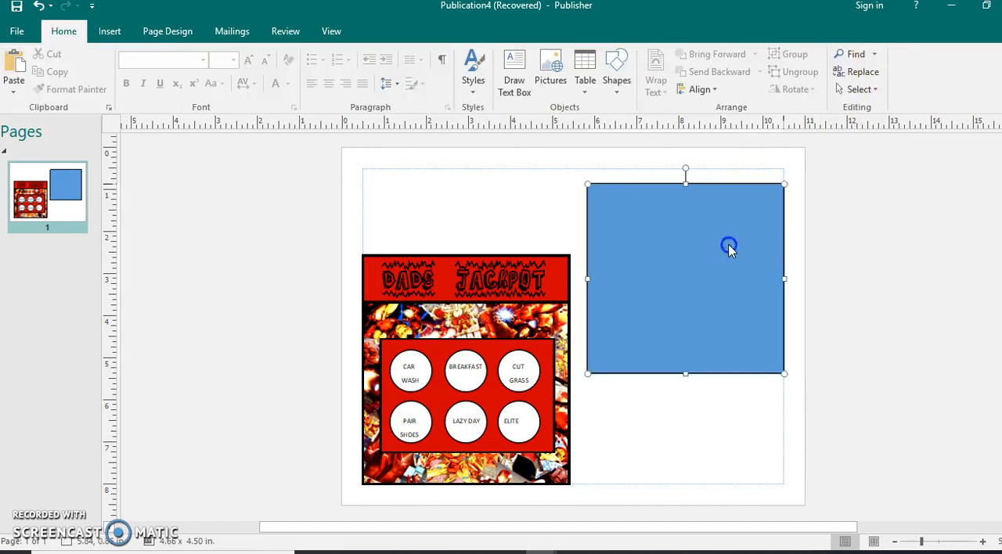
{"action": "left_click", "coordinate": [884, 58]}
{"action": "left_click", "coordinate": [884, 58]}
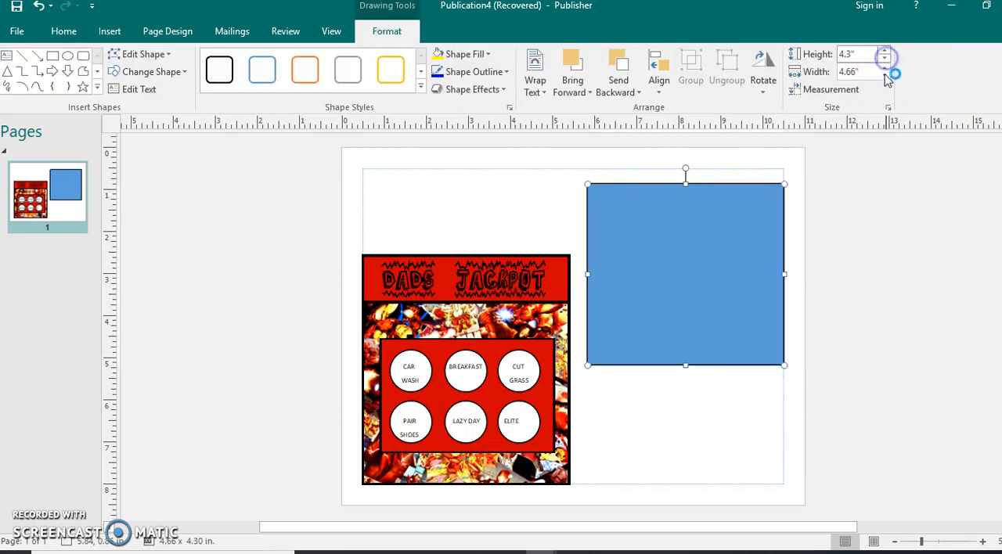
{"action": "left_click", "coordinate": [884, 69]}
{"action": "left_click", "coordinate": [884, 68]}
{"action": "left_click", "coordinate": [712, 436]}
{"action": "left_click_drag", "start_coordinate": [693, 353], "coordinate": [678, 329]}
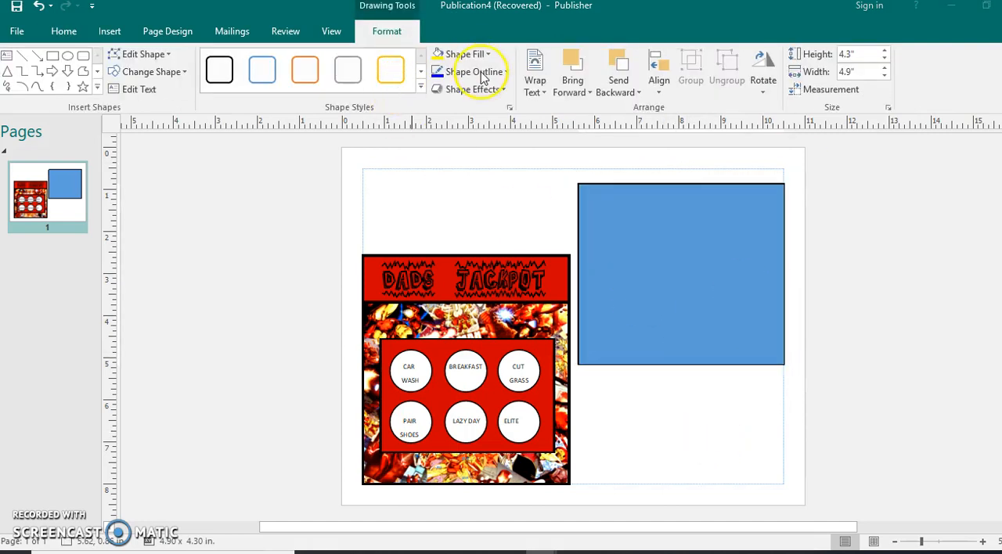
Set the rectangle's outline weight to 4½ pt
{"action": "left_click", "coordinate": [481, 72]}
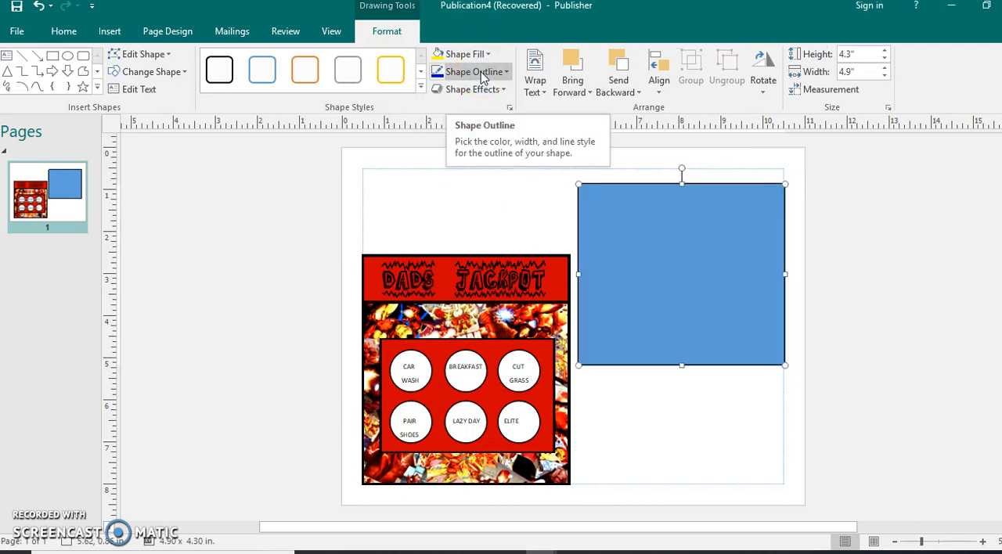
{"action": "left_click", "coordinate": [501, 72]}
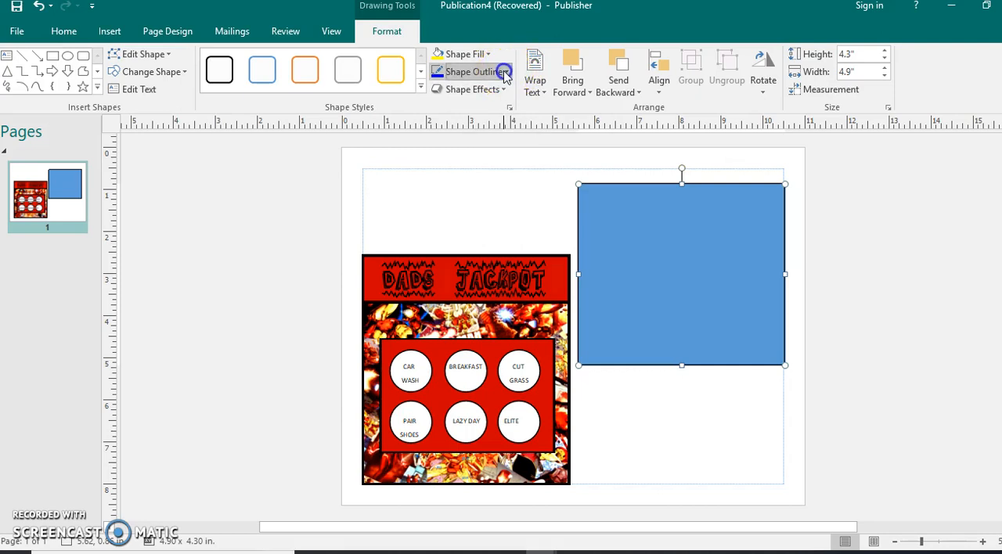
{"action": "mouse_move", "coordinate": [535, 316]}
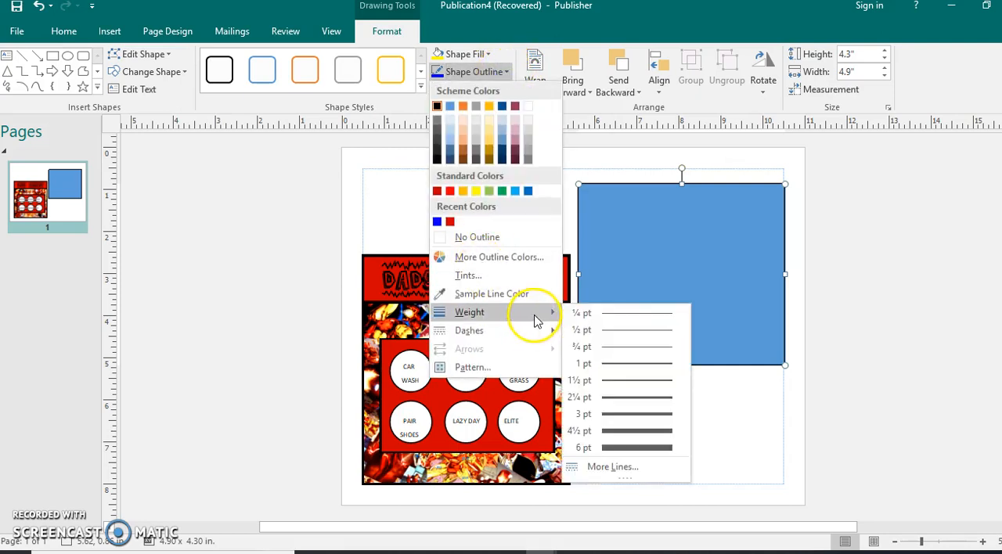
{"action": "left_click", "coordinate": [626, 432]}
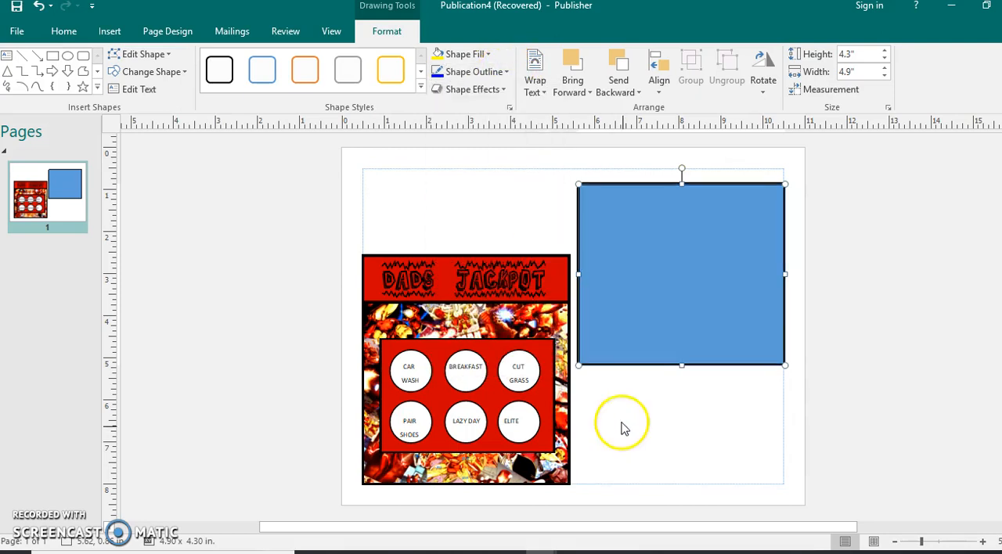
Fill the rectangle with the picture iron from the Downloads folder
{"action": "left_click", "coordinate": [462, 54]}
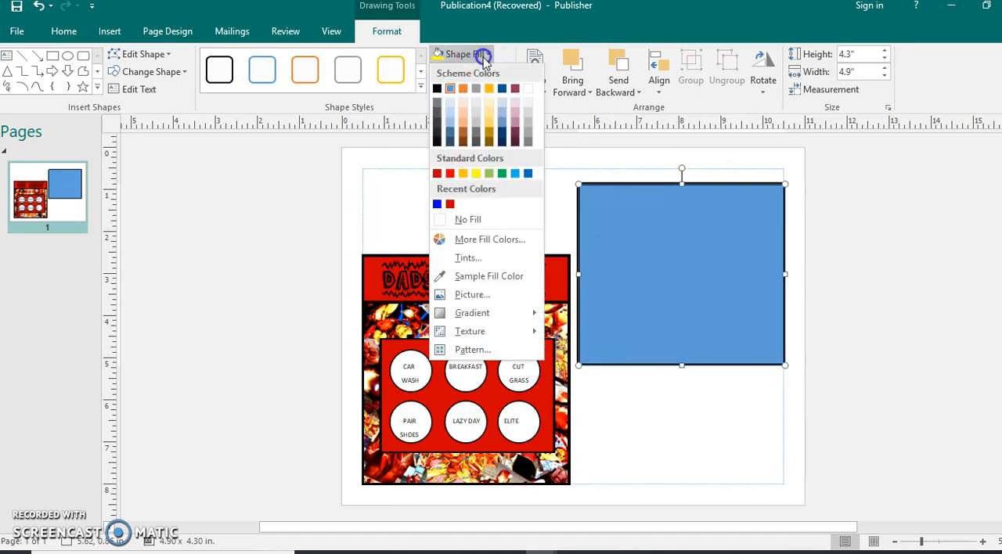
{"action": "left_click", "coordinate": [472, 295]}
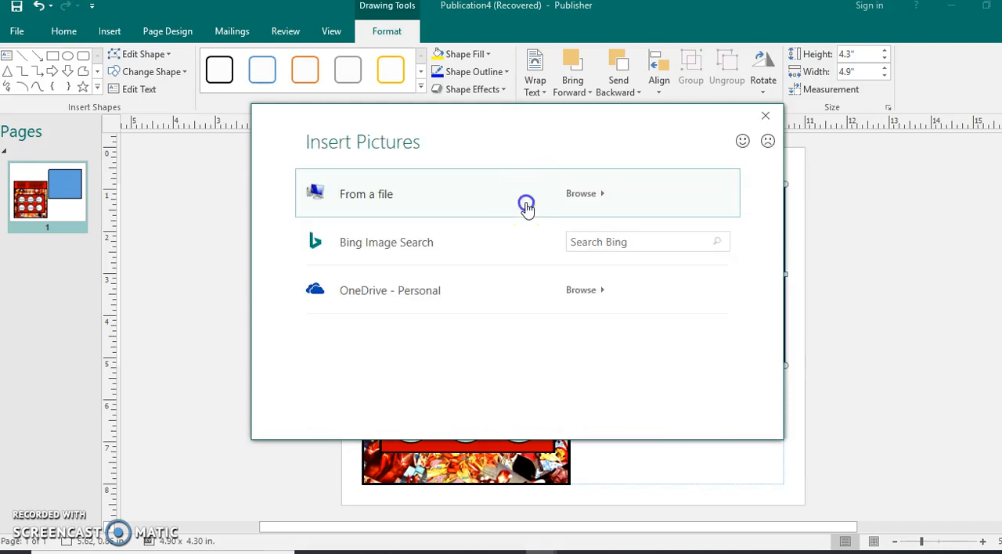
{"action": "left_click", "coordinate": [527, 207]}
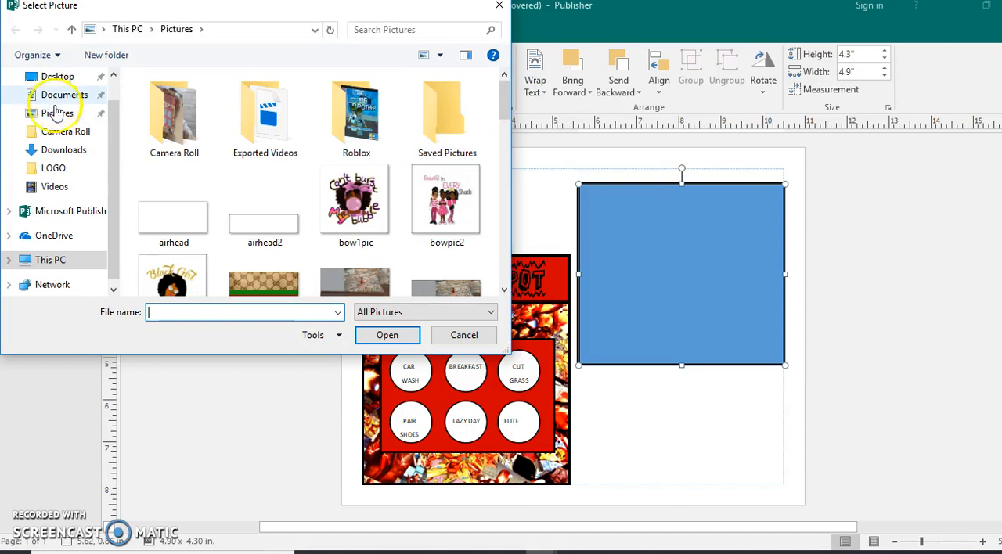
{"action": "left_click", "coordinate": [64, 154]}
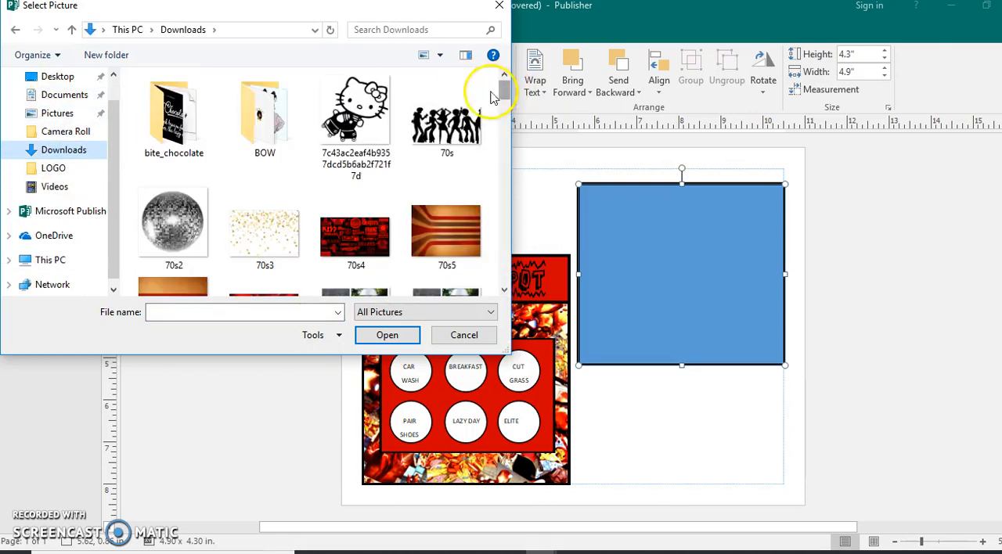
{"action": "left_click_drag", "start_coordinate": [503, 85], "coordinate": [501, 138]}
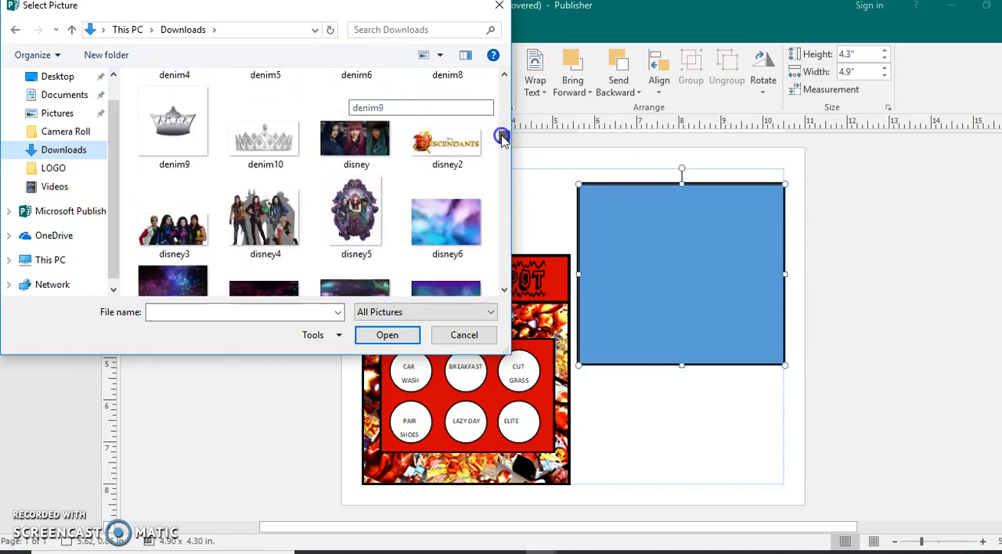
{"action": "left_click", "coordinate": [504, 290]}
{"action": "left_click_drag", "start_coordinate": [505, 292], "coordinate": [506, 292]}
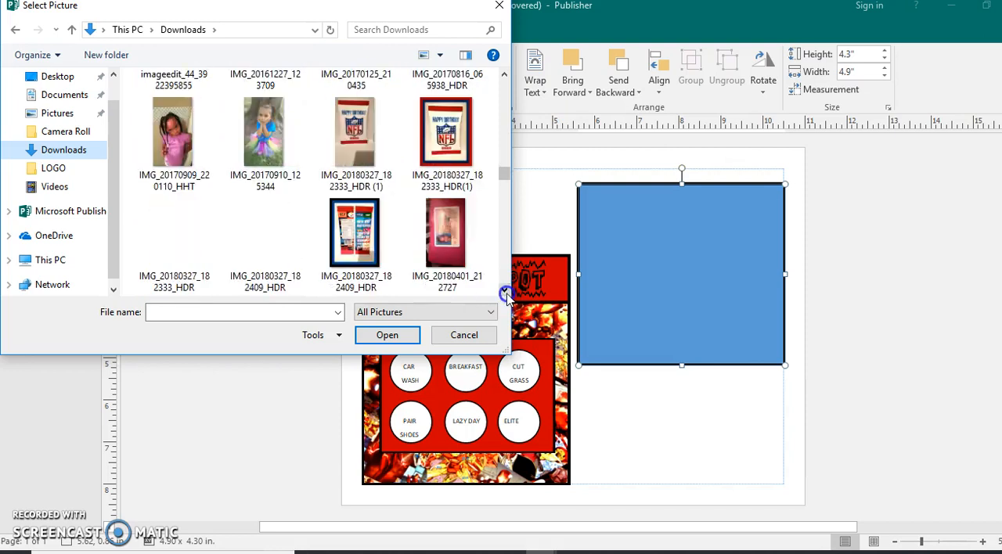
{"action": "left_click", "coordinate": [506, 293]}
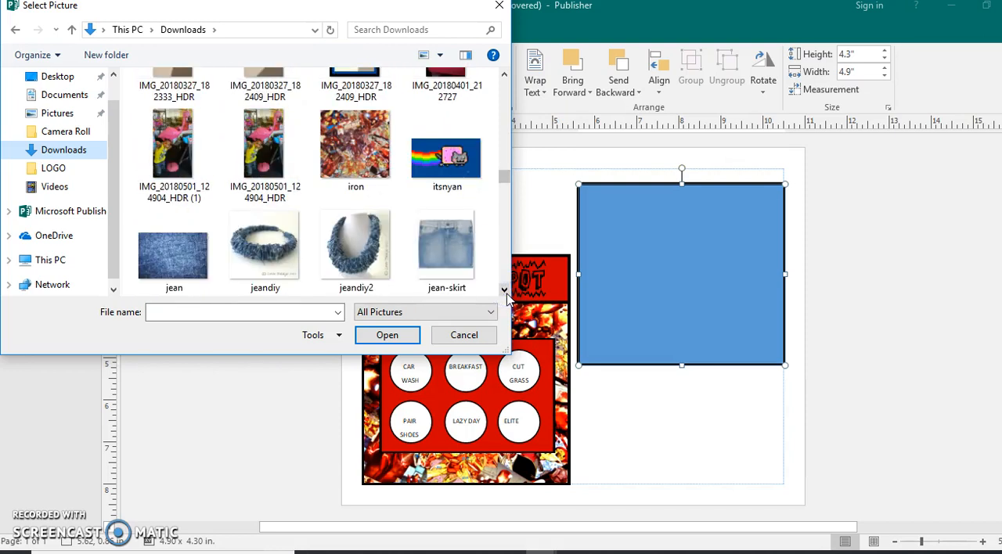
{"action": "left_click_drag", "start_coordinate": [512, 256], "coordinate": [988, 382]}
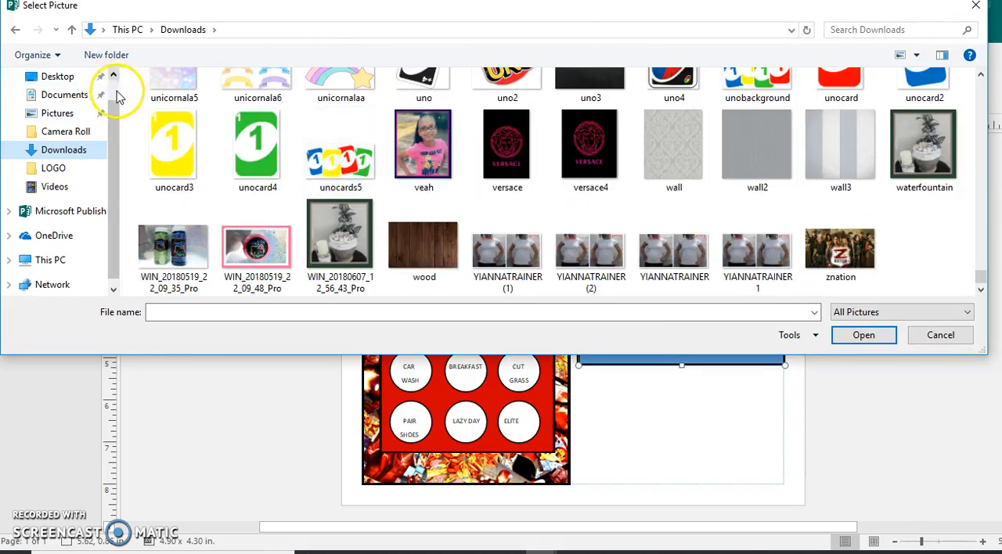
{"action": "left_click", "coordinate": [114, 76]}
{"action": "left_click", "coordinate": [86, 91]}
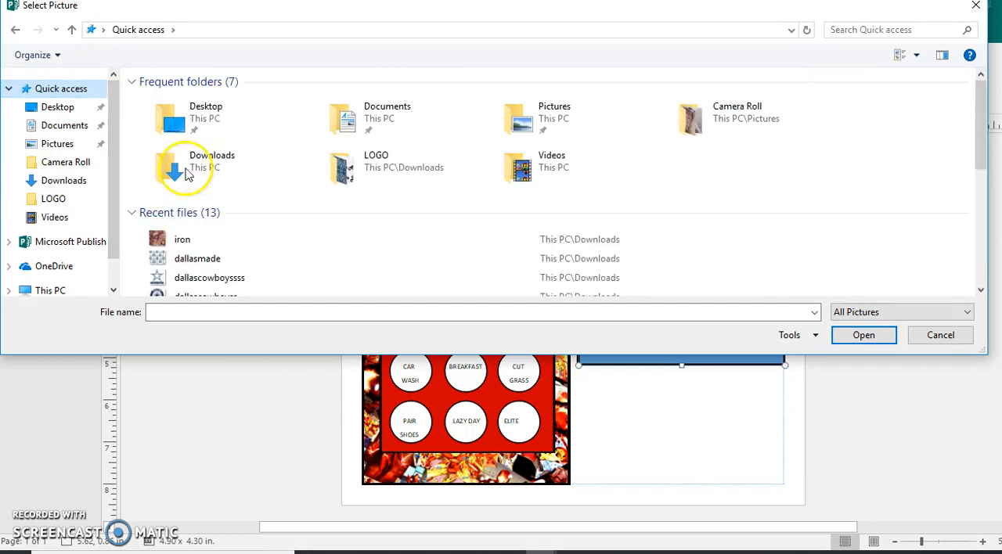
{"action": "left_click", "coordinate": [182, 238]}
{"action": "left_click", "coordinate": [857, 336]}
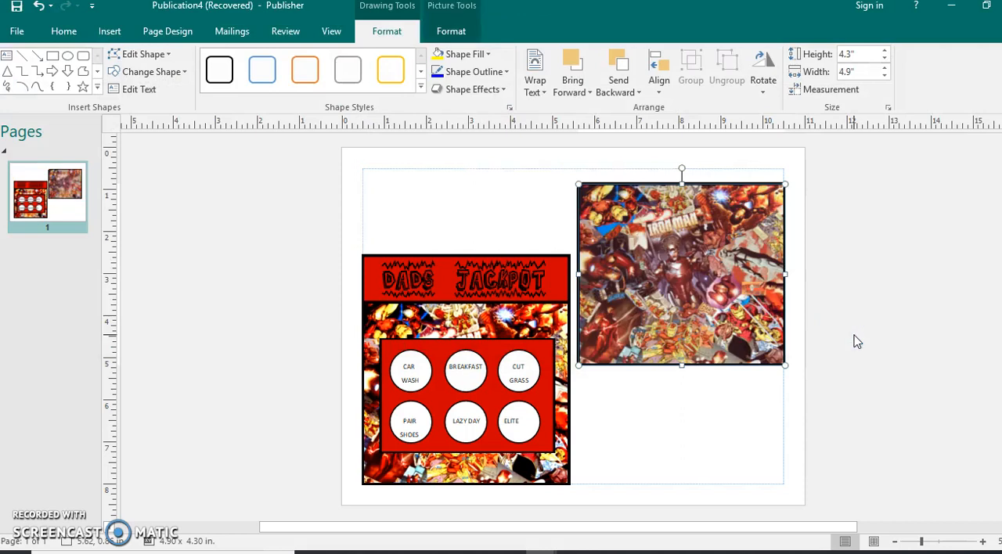
Apply a higher-contrast picture correction to the iron picture fill
{"action": "left_click", "coordinate": [816, 320]}
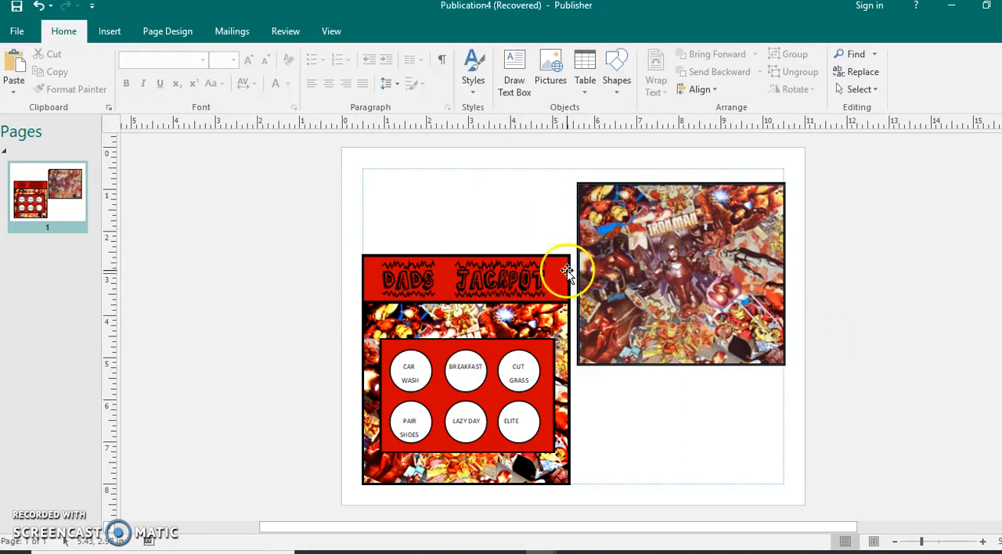
{"action": "left_click", "coordinate": [626, 284]}
{"action": "left_click", "coordinate": [626, 280]}
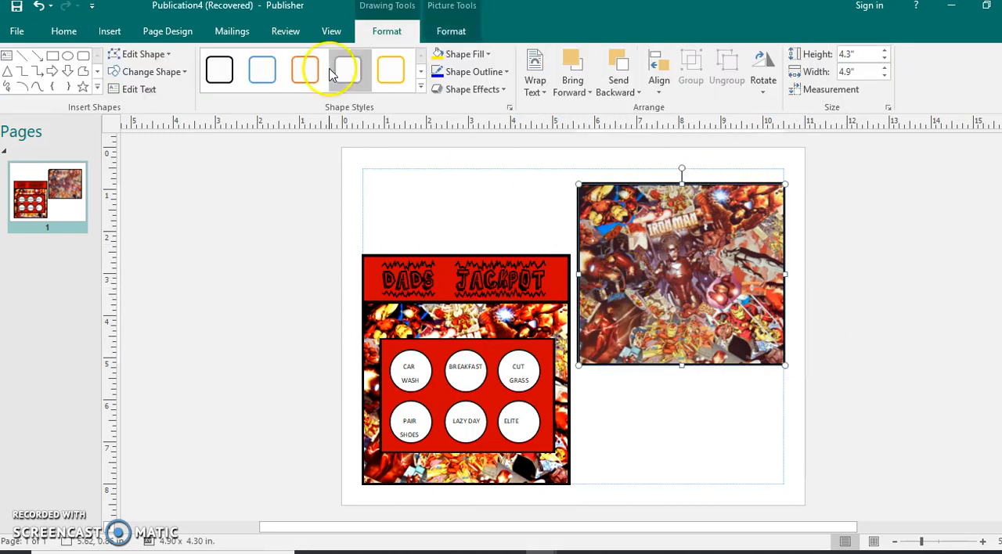
{"action": "left_click", "coordinate": [451, 33]}
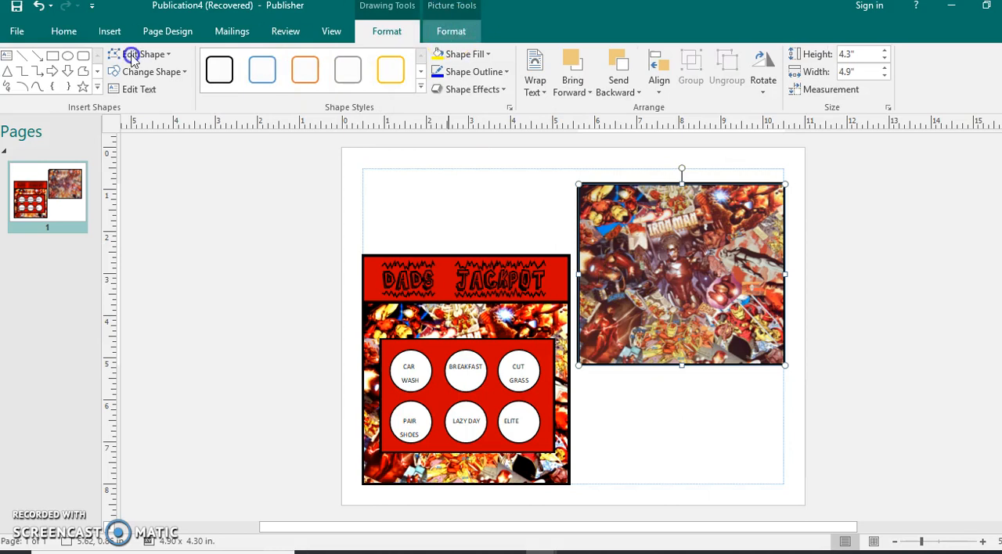
{"action": "left_click", "coordinate": [50, 85]}
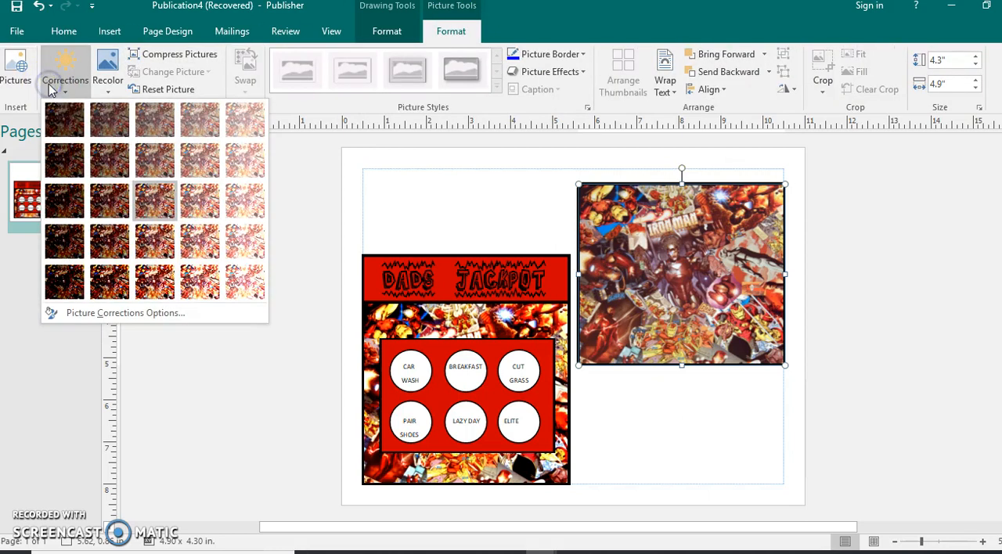
{"action": "left_click", "coordinate": [153, 281]}
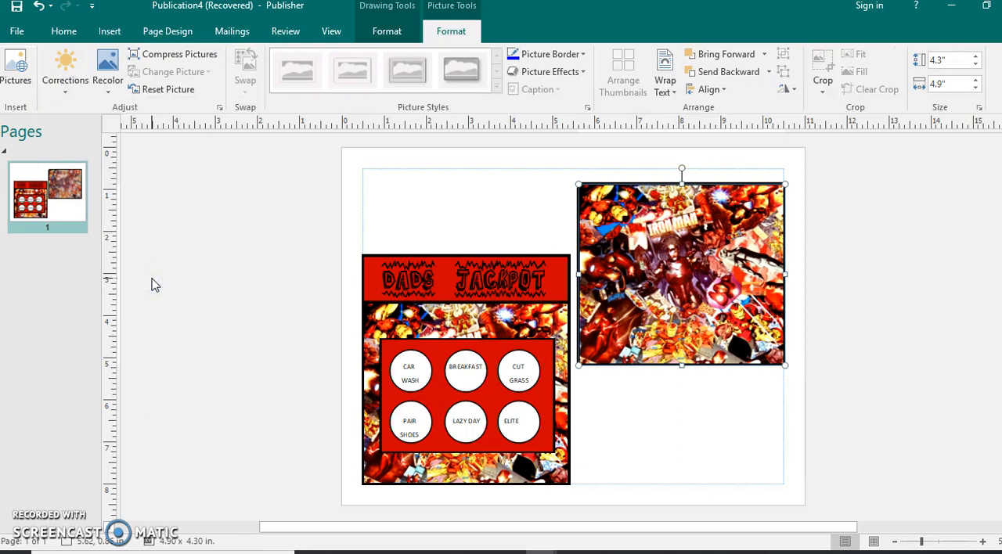
{"action": "left_click", "coordinate": [644, 417]}
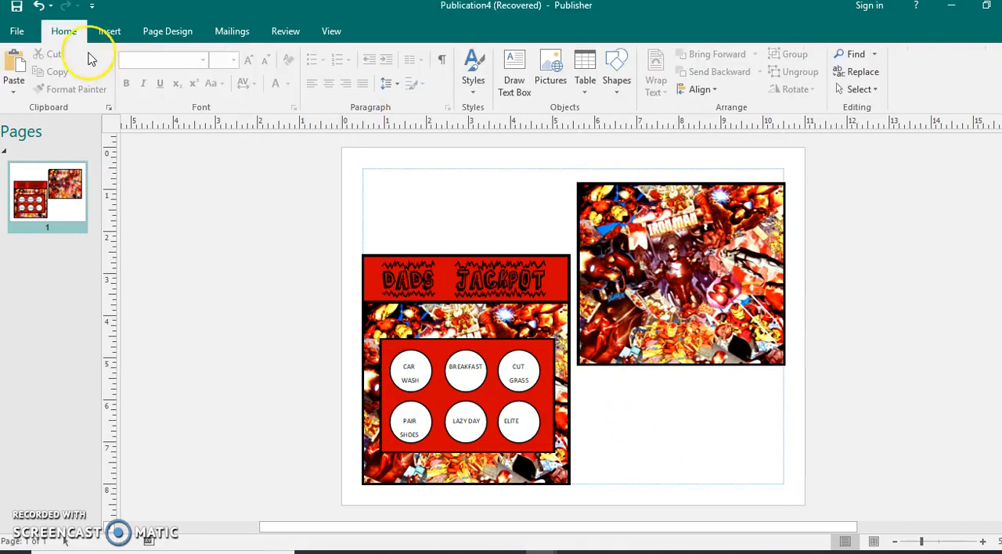
Draw a rectangle about 3.7 in. wide and 2.7 in. high inside the picture panel and nudge it slightly left
{"action": "left_click", "coordinate": [109, 31]}
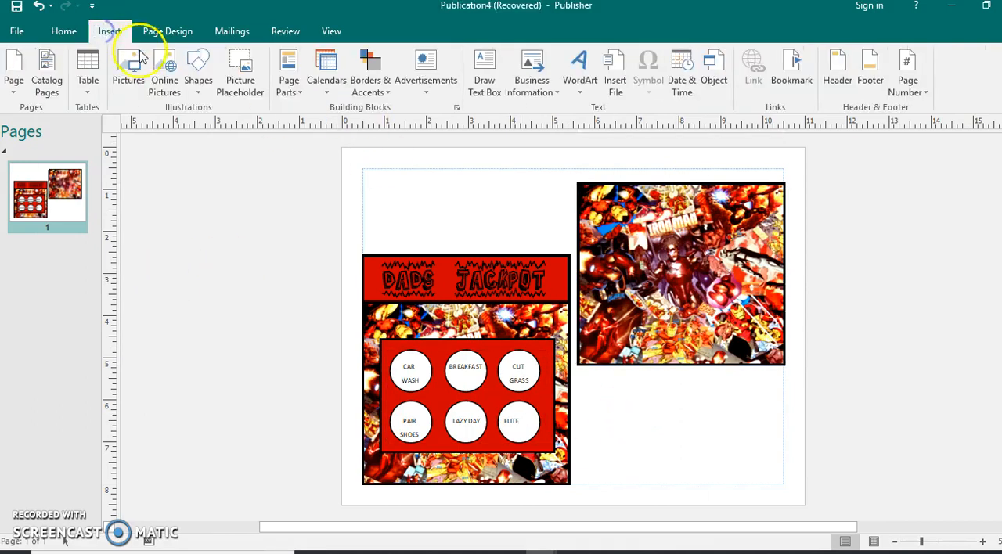
{"action": "left_click", "coordinate": [199, 79]}
{"action": "left_click", "coordinate": [235, 133]}
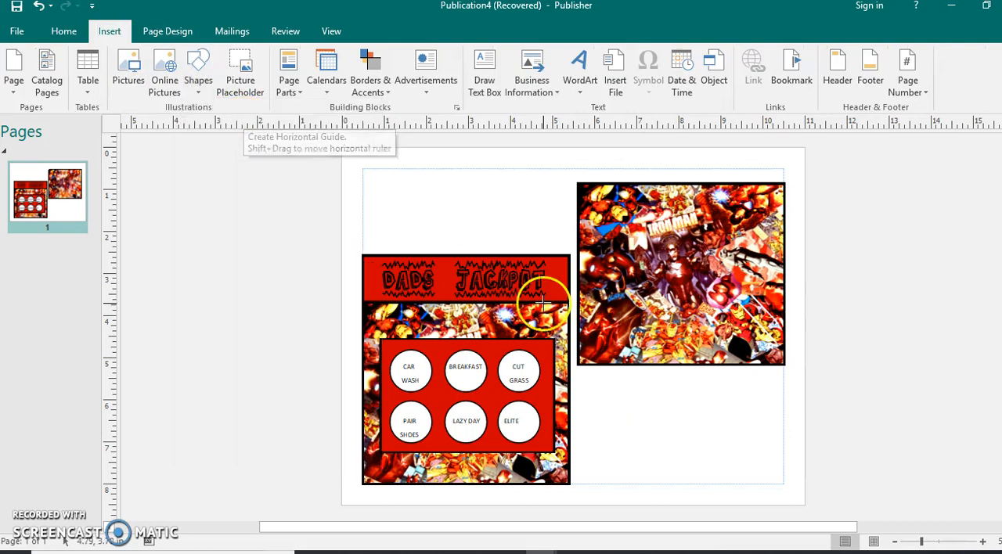
{"action": "mouse_move", "coordinate": [609, 219]}
{"action": "left_mouse_down"}
{"action": "mouse_move", "coordinate": [698, 301]}
{"action": "mouse_move", "coordinate": [765, 334]}
{"action": "left_mouse_up"}
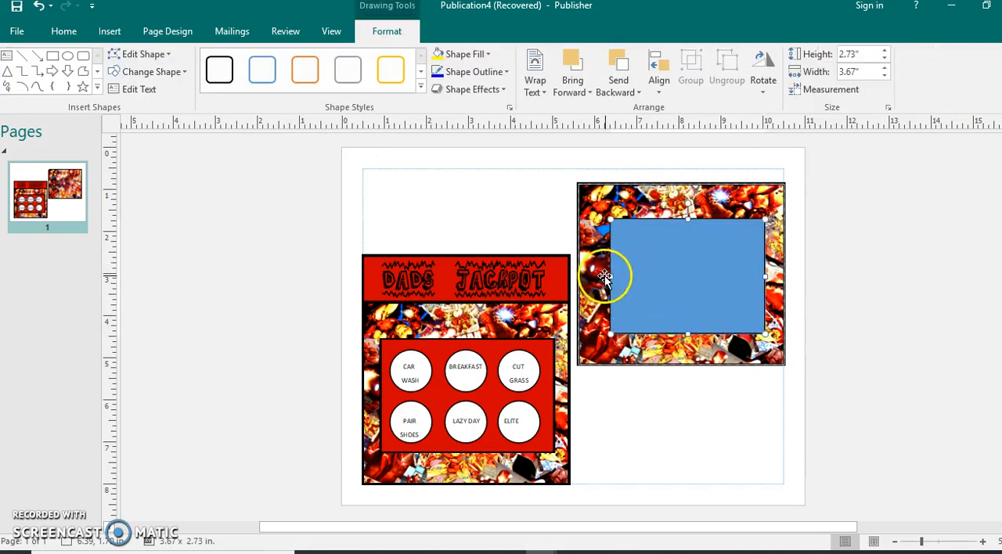
{"action": "key", "text": "Left"}
{"action": "key", "text": "Left"}
{"action": "key", "text": "Left"}
{"action": "key", "text": "Left"}
{"action": "key", "text": "Left"}
{"action": "key", "text": "Left"}
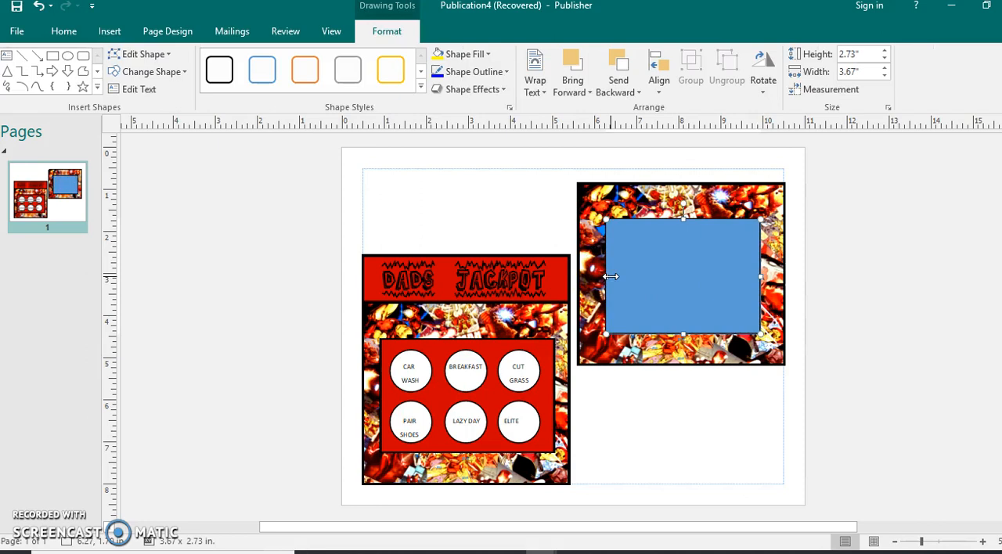
Fill the new rectangle with the recent red colour and give it a black outline
{"action": "left_click", "coordinate": [464, 53]}
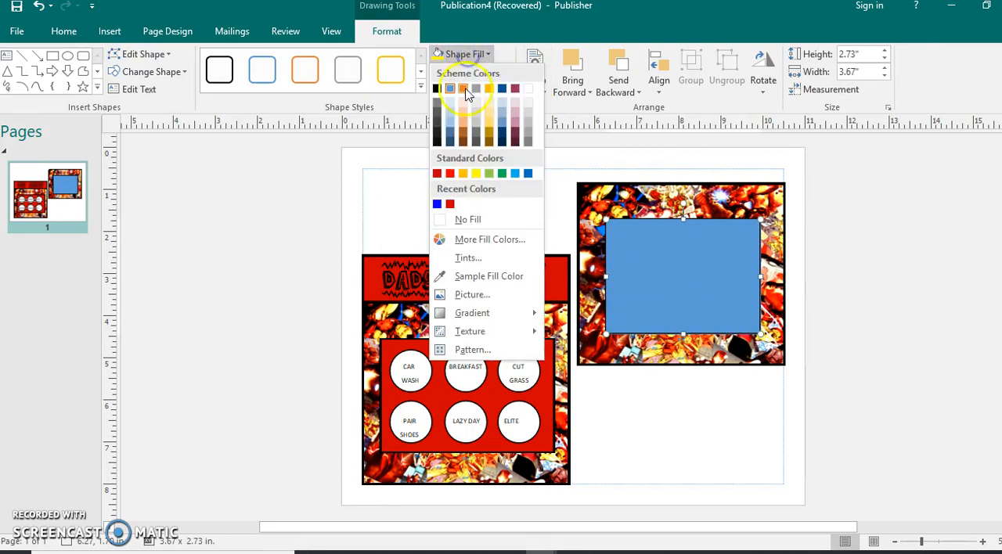
{"action": "left_click", "coordinate": [450, 204]}
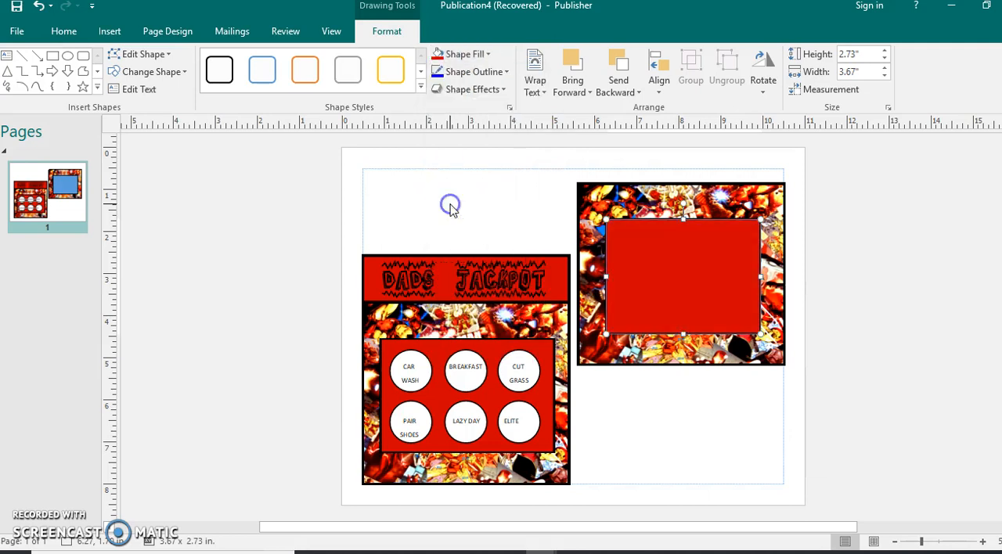
{"action": "left_click", "coordinate": [463, 71]}
{"action": "left_click", "coordinate": [437, 106]}
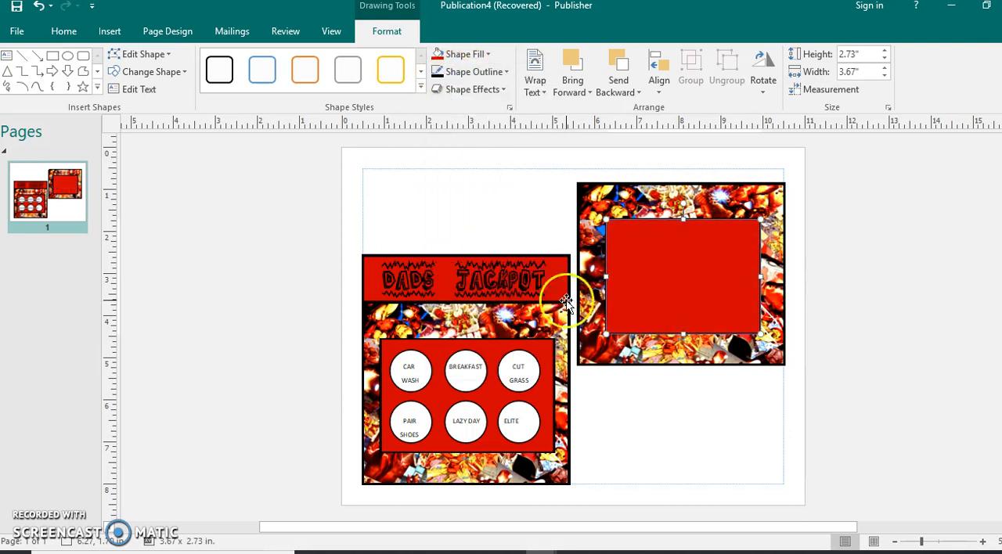
{"action": "left_click", "coordinate": [626, 414]}
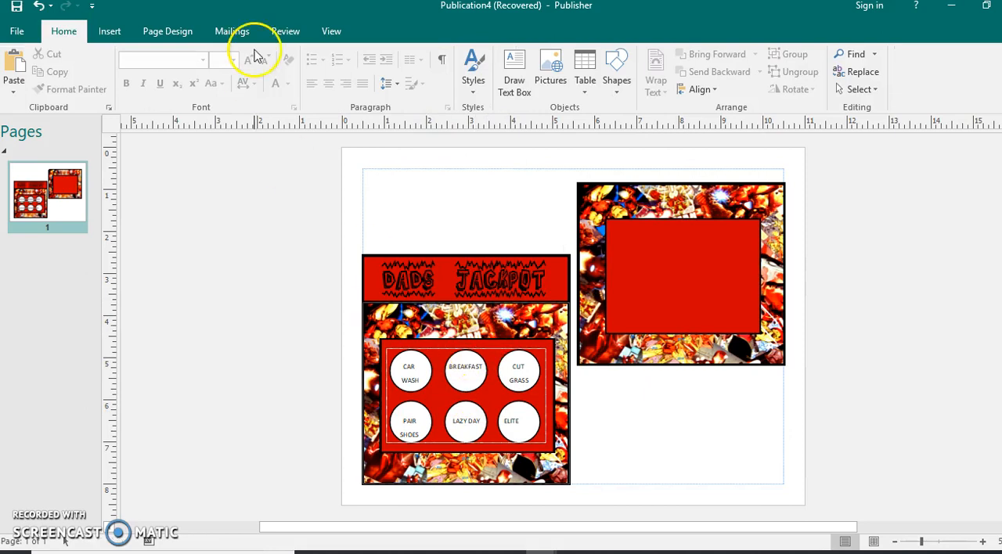
Draw an oval in the red rectangle's upper-left corner and size it to a 1 in. by 1 in. circle
{"action": "left_click", "coordinate": [109, 31]}
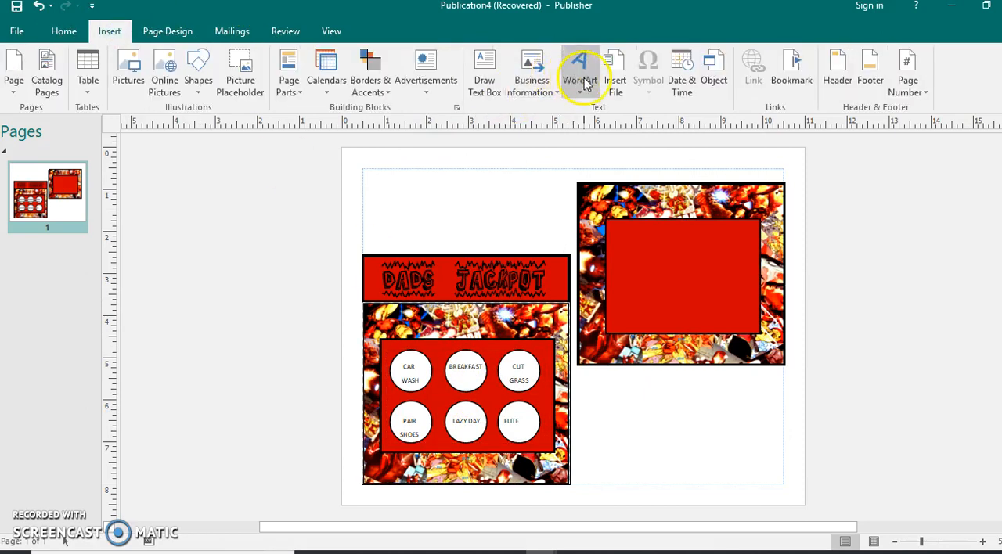
{"action": "left_click", "coordinate": [201, 76]}
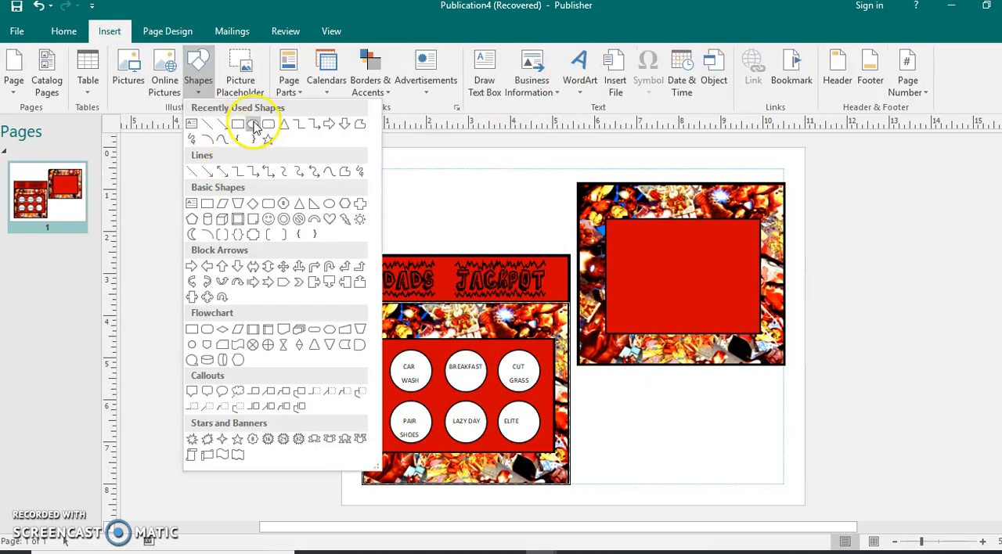
{"action": "left_click", "coordinate": [249, 134]}
{"action": "left_click_drag", "start_coordinate": [618, 403], "coordinate": [671, 442]}
{"action": "left_click_drag", "start_coordinate": [637, 302], "coordinate": [646, 260]}
{"action": "left_click", "coordinate": [886, 53]}
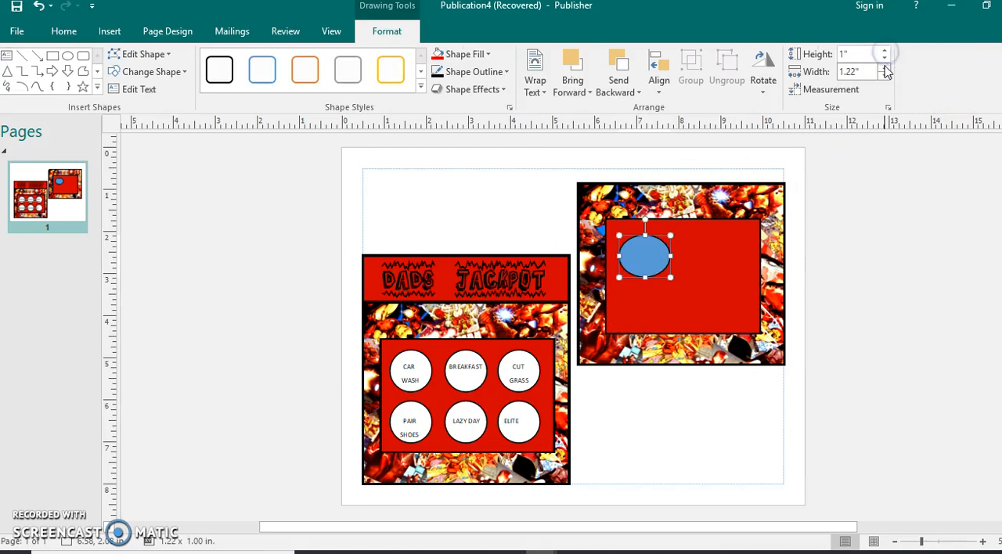
{"action": "left_click", "coordinate": [884, 78]}
{"action": "left_click", "coordinate": [884, 79]}
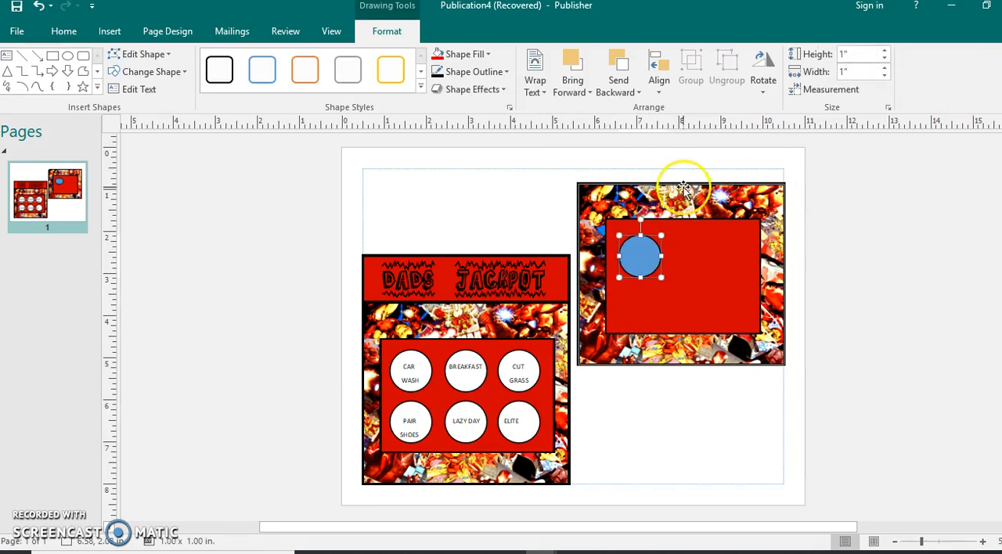
Fill the circle white and nudge it slightly upward
{"action": "left_click", "coordinate": [460, 56]}
{"action": "left_click", "coordinate": [454, 219]}
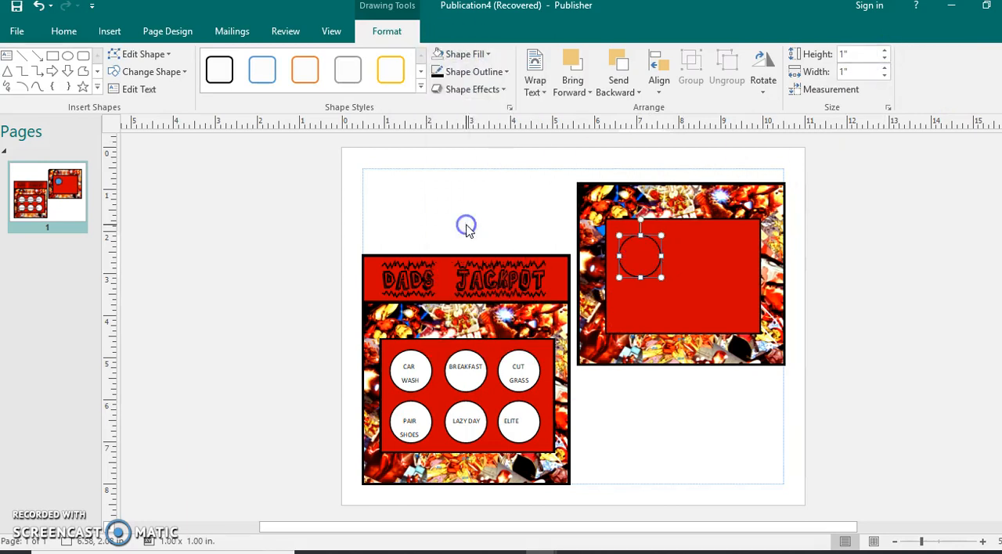
{"action": "left_click", "coordinate": [469, 56]}
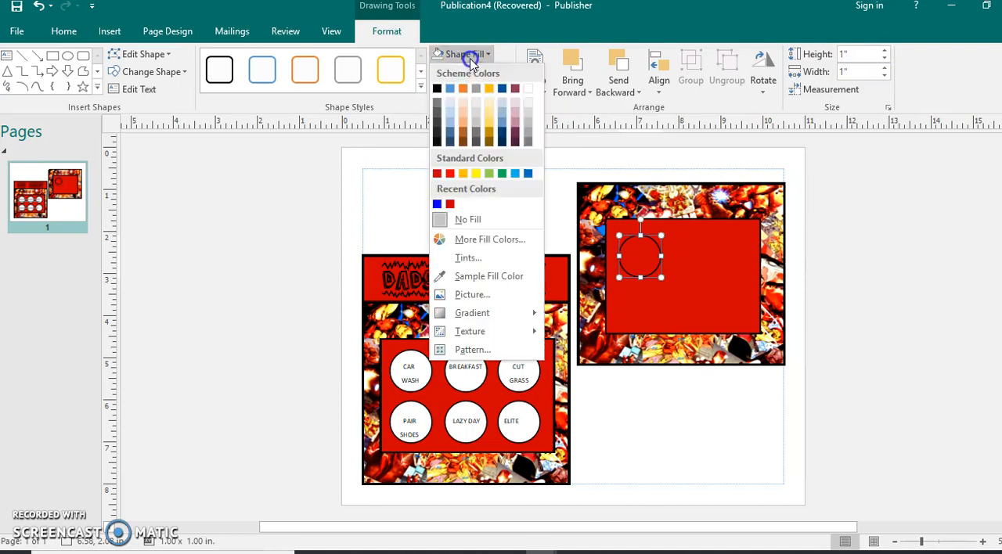
{"action": "left_click", "coordinate": [529, 90]}
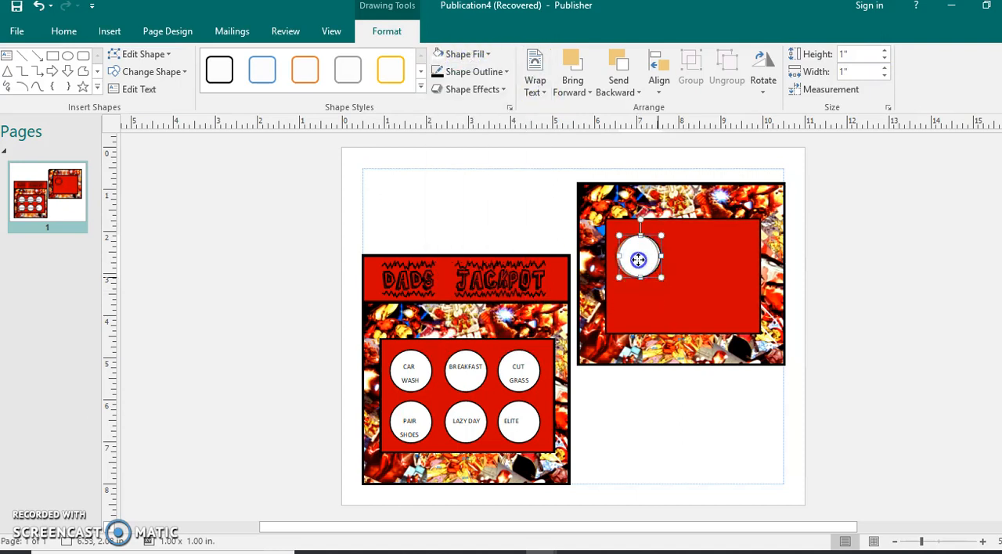
{"action": "left_click_drag", "start_coordinate": [636, 259], "coordinate": [635, 257]}
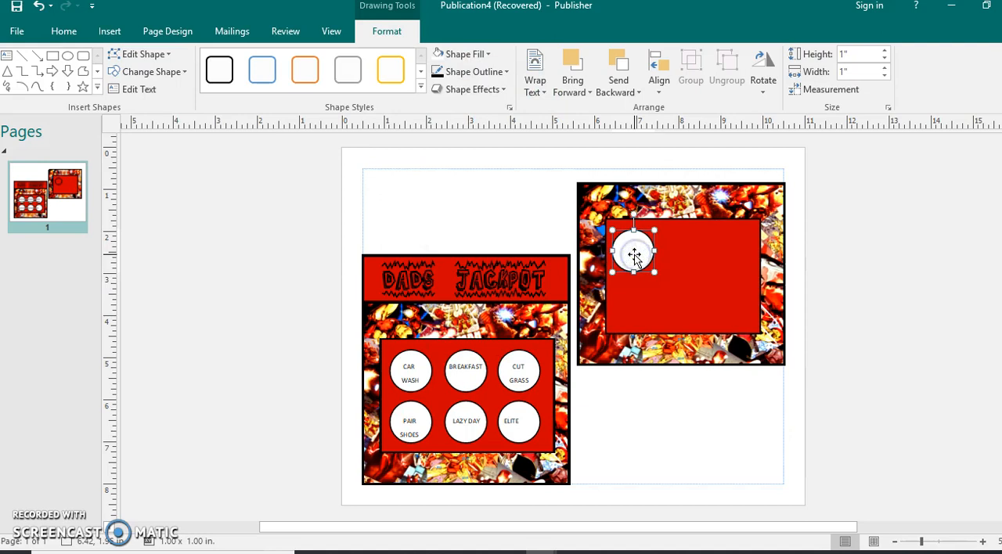
Copy the circle and paste the duplicate directly below it
{"action": "right_click", "coordinate": [635, 256]}
{"action": "left_click", "coordinate": [666, 280]}
{"action": "left_click", "coordinate": [641, 423]}
{"action": "right_click", "coordinate": [641, 423]}
{"action": "left_click", "coordinate": [649, 468]}
{"action": "left_click_drag", "start_coordinate": [663, 435], "coordinate": [634, 301]}
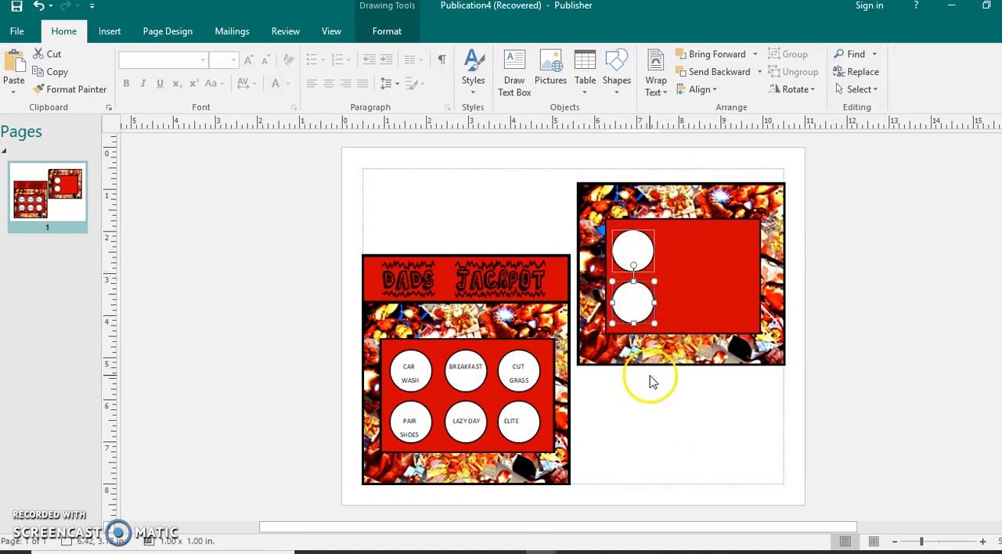
{"action": "left_click", "coordinate": [688, 413]}
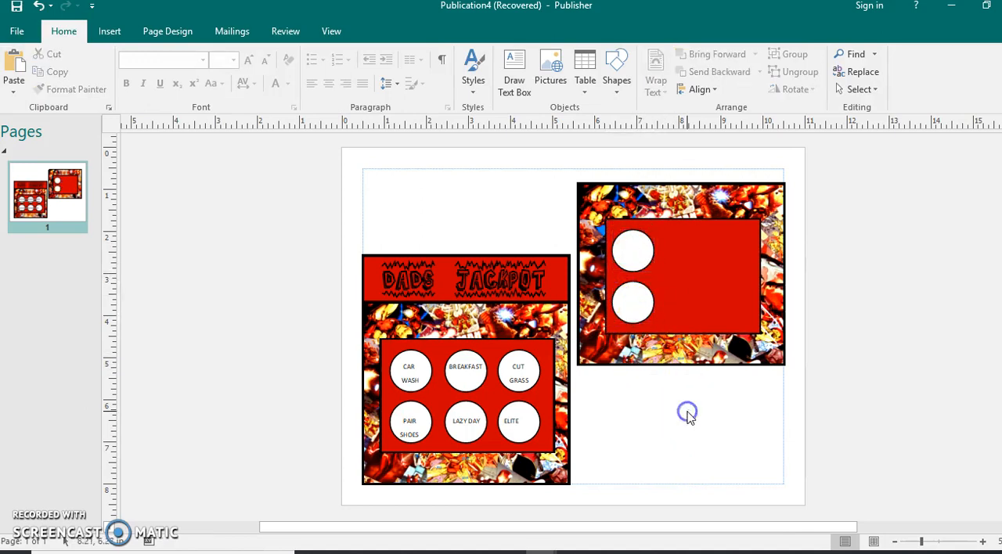
Select both circles and group them
{"action": "left_click", "coordinate": [632, 252]}
{"action": "left_click", "coordinate": [634, 299], "text": "shift"}
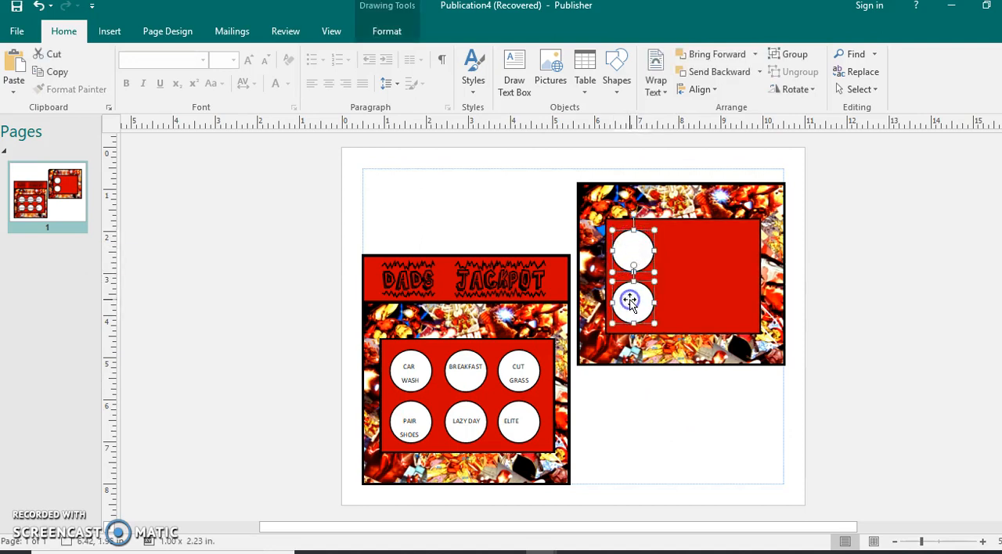
{"action": "left_click", "coordinate": [785, 58]}
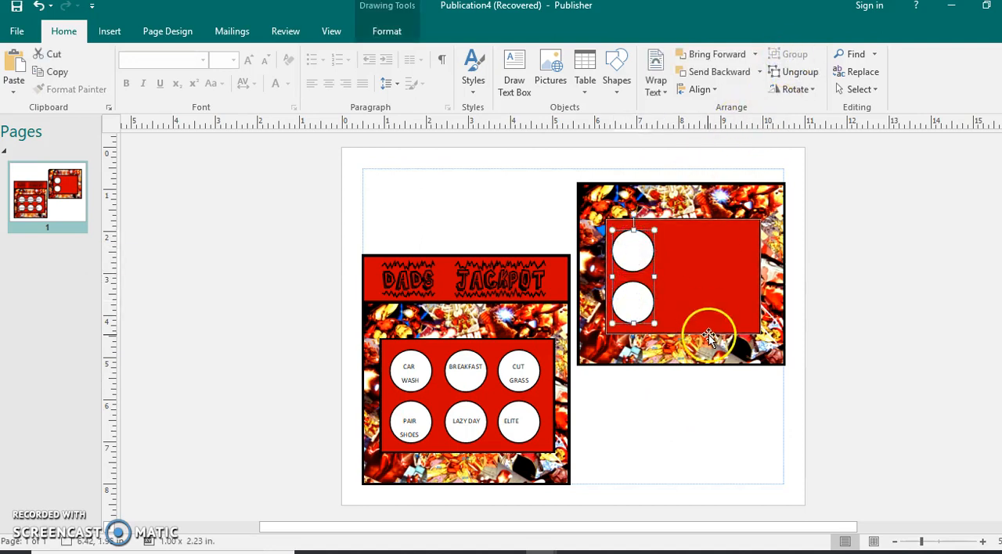
Copy the grouped circle pair and paste two duplicates side by side, forming three columns of circles
{"action": "left_click", "coordinate": [630, 302]}
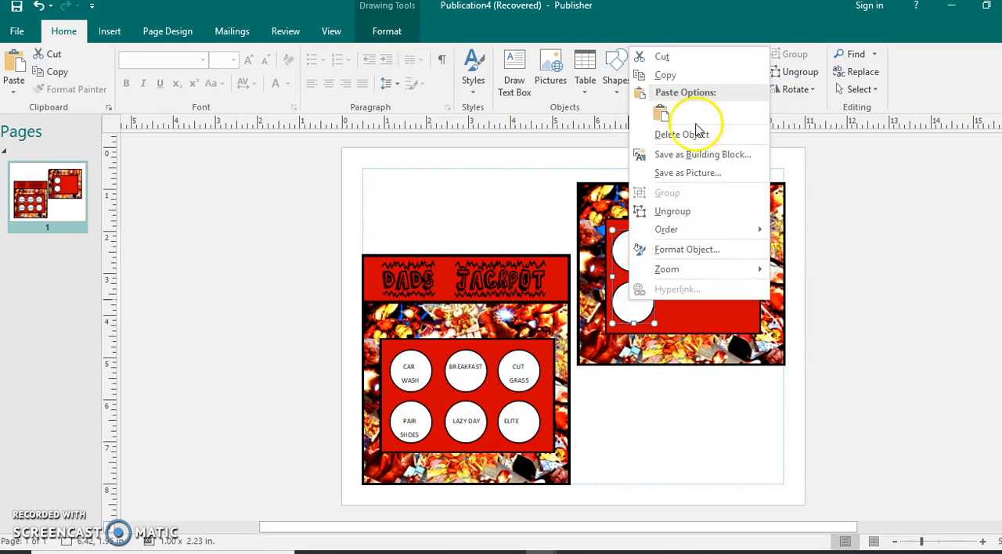
{"action": "left_click", "coordinate": [666, 75]}
{"action": "left_click", "coordinate": [660, 377]}
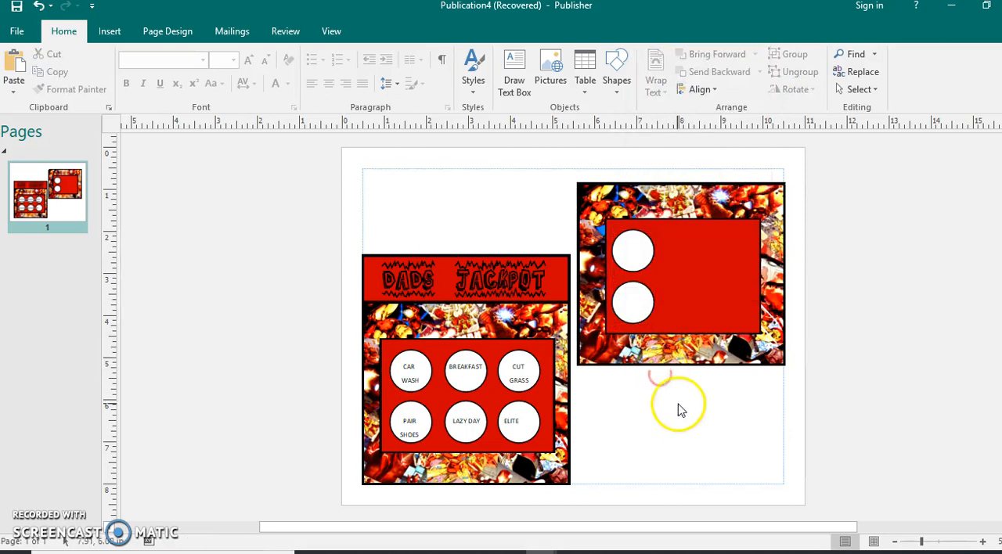
{"action": "right_click", "coordinate": [658, 394]}
{"action": "left_click", "coordinate": [687, 441]}
{"action": "left_click_drag", "start_coordinate": [678, 439], "coordinate": [683, 286]}
{"action": "right_click", "coordinate": [696, 412]}
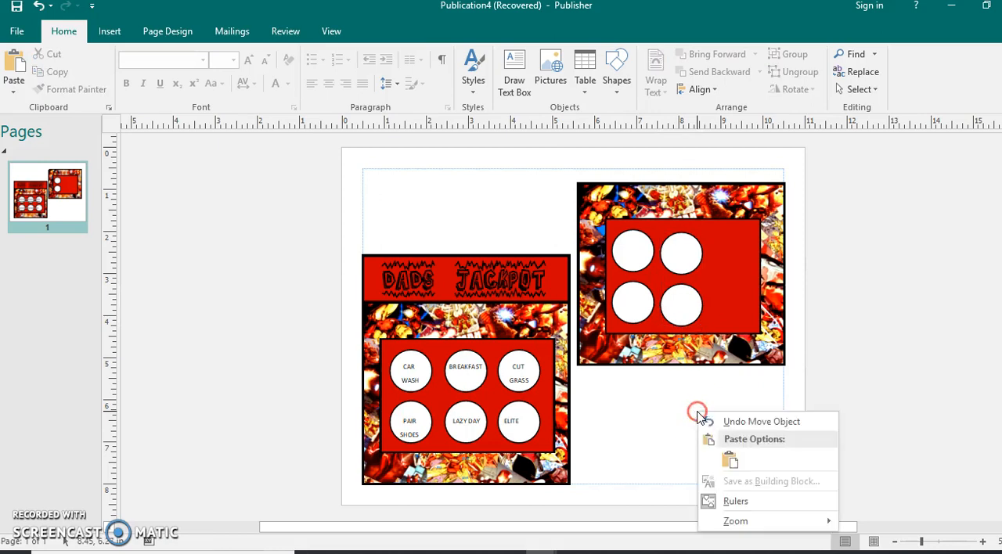
{"action": "left_click", "coordinate": [729, 465]}
{"action": "left_click_drag", "start_coordinate": [727, 440], "coordinate": [734, 266]}
{"action": "left_click", "coordinate": [689, 257]}
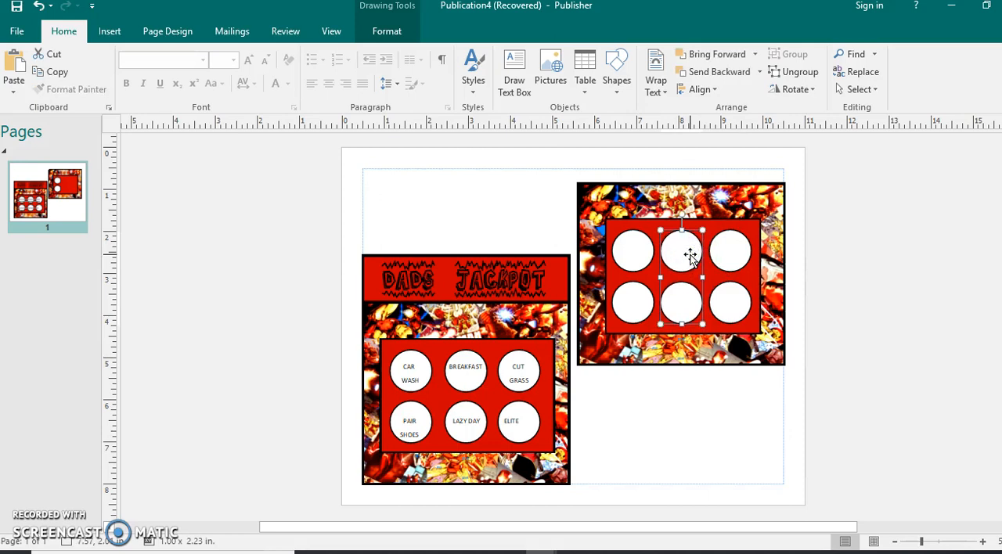
{"action": "left_click", "coordinate": [719, 421]}
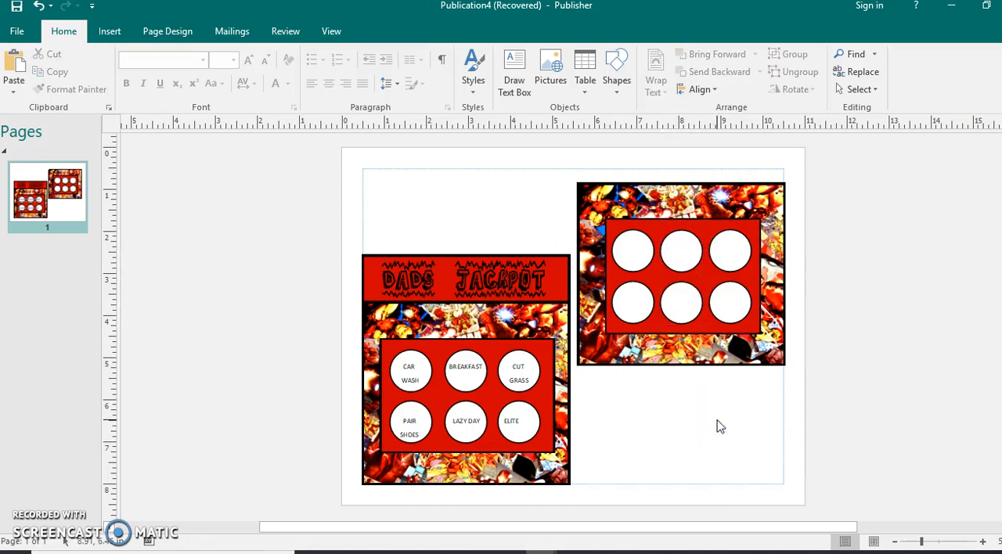
Select the circles, red rectangle and picture panel together and group them
{"action": "left_click", "coordinate": [696, 375]}
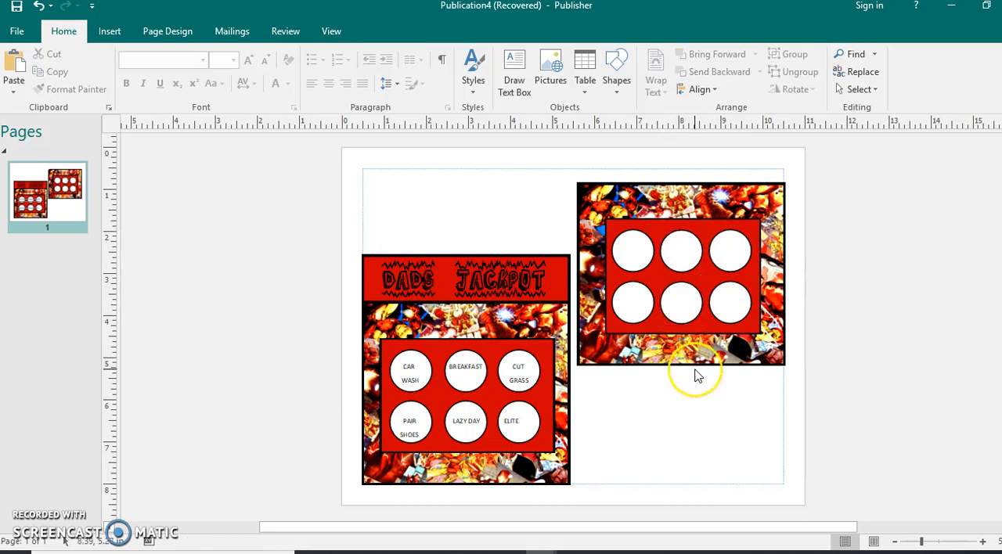
{"action": "left_click", "coordinate": [619, 251]}
{"action": "left_click", "coordinate": [681, 249], "text": "shift"}
{"action": "left_click", "coordinate": [726, 245], "text": "shift"}
{"action": "left_click", "coordinate": [706, 223], "text": "shift"}
{"action": "left_click", "coordinate": [691, 190], "text": "shift"}
{"action": "left_click", "coordinate": [806, 55]}
{"action": "left_click", "coordinate": [749, 421]}
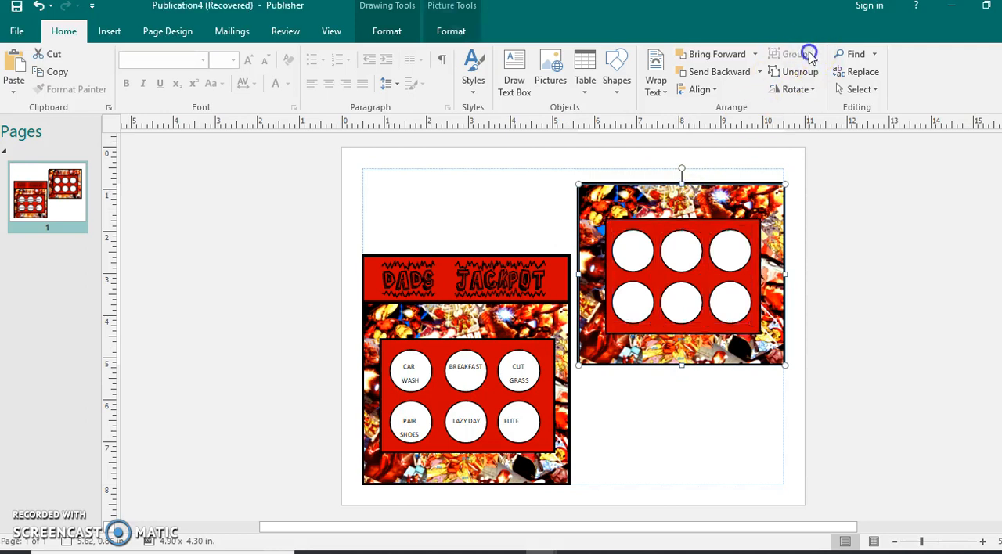
Move the grouped panel down so its bottom lines up with the front card
{"action": "left_click", "coordinate": [716, 324]}
{"action": "left_click_drag", "start_coordinate": [721, 339], "coordinate": [729, 460]}
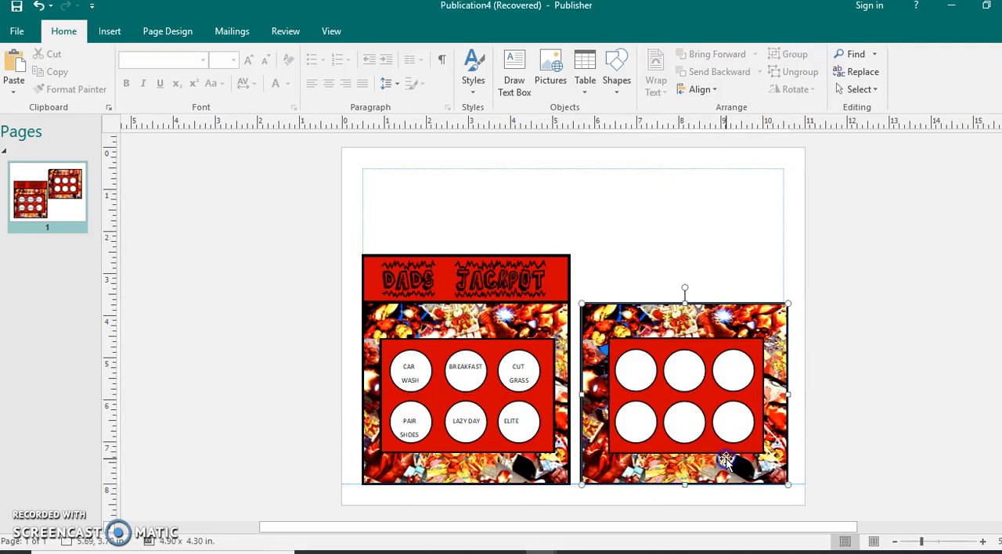
{"action": "left_click", "coordinate": [681, 290]}
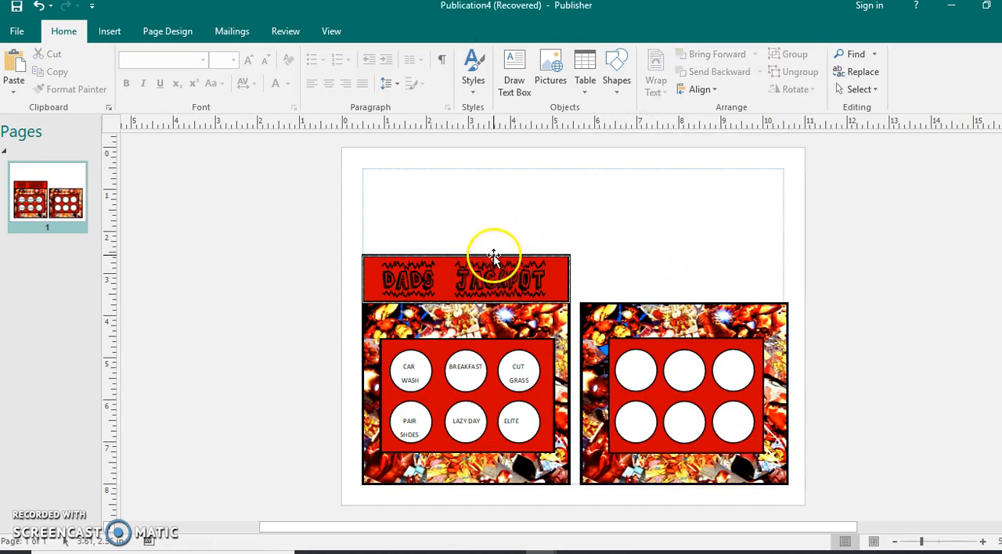
Draw a header rectangle about 4.8 in. wide and 1.1 in. high across the top of the new panel
{"action": "left_click", "coordinate": [110, 31]}
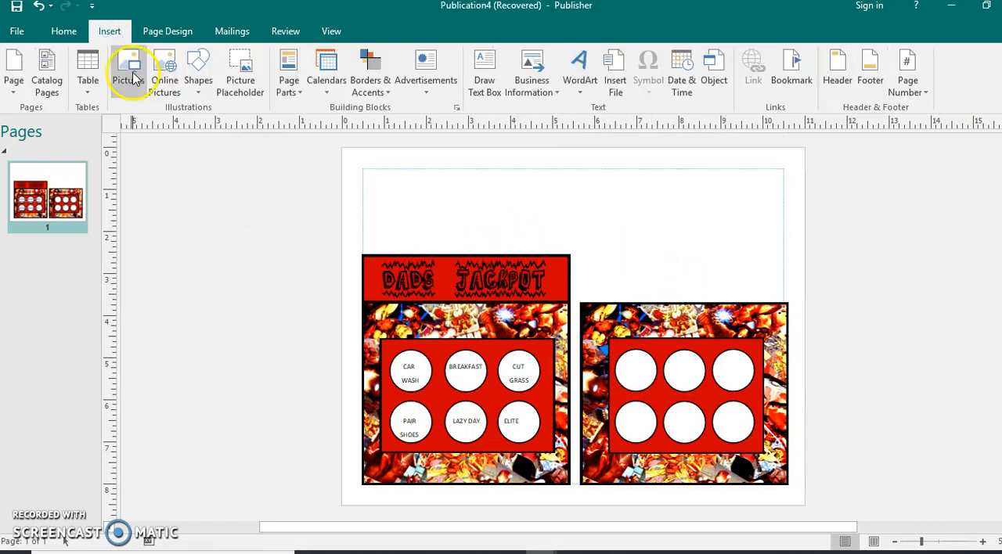
{"action": "left_click", "coordinate": [197, 86]}
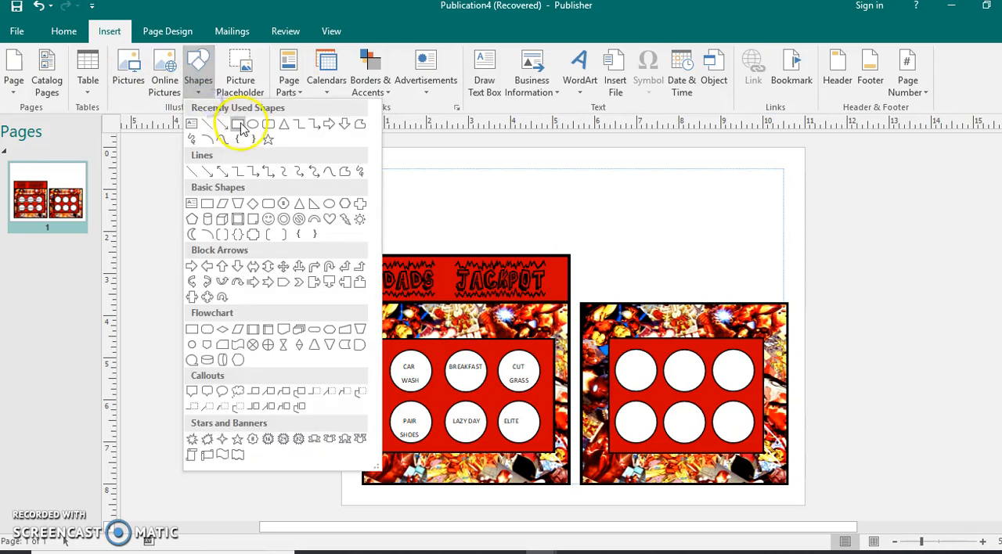
{"action": "left_click", "coordinate": [238, 127]}
{"action": "left_click_drag", "start_coordinate": [583, 254], "coordinate": [782, 299]}
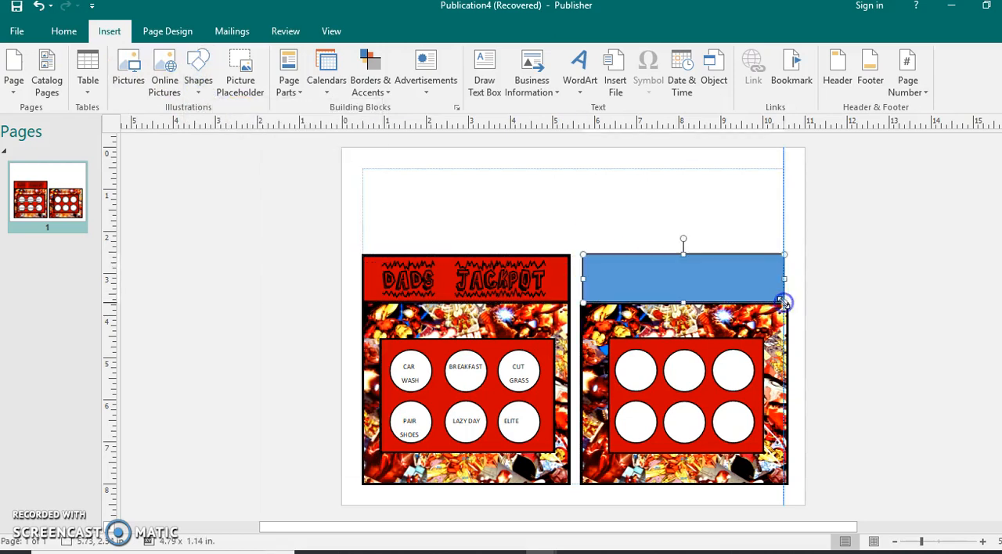
{"action": "left_click", "coordinate": [474, 71]}
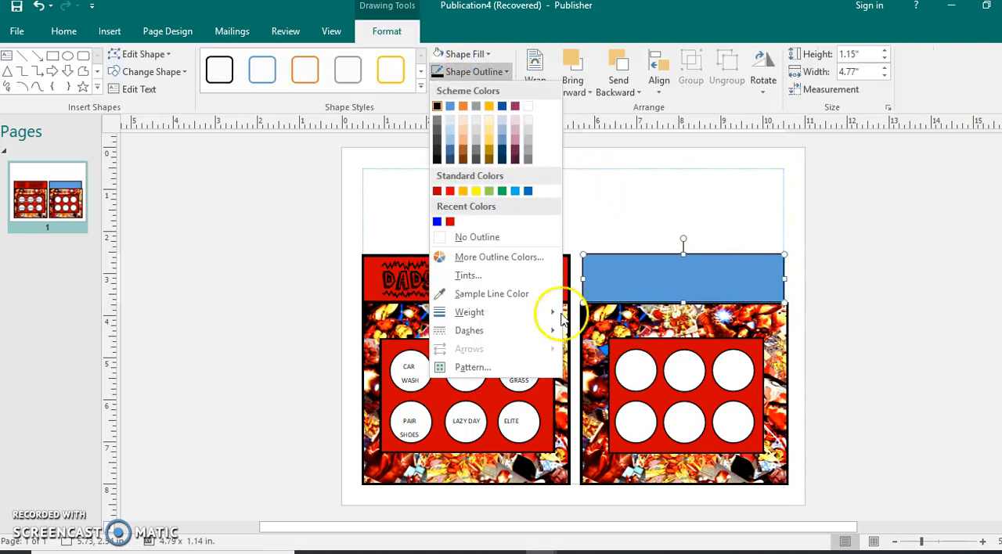
{"action": "mouse_move", "coordinate": [527, 314]}
{"action": "left_click", "coordinate": [639, 428]}
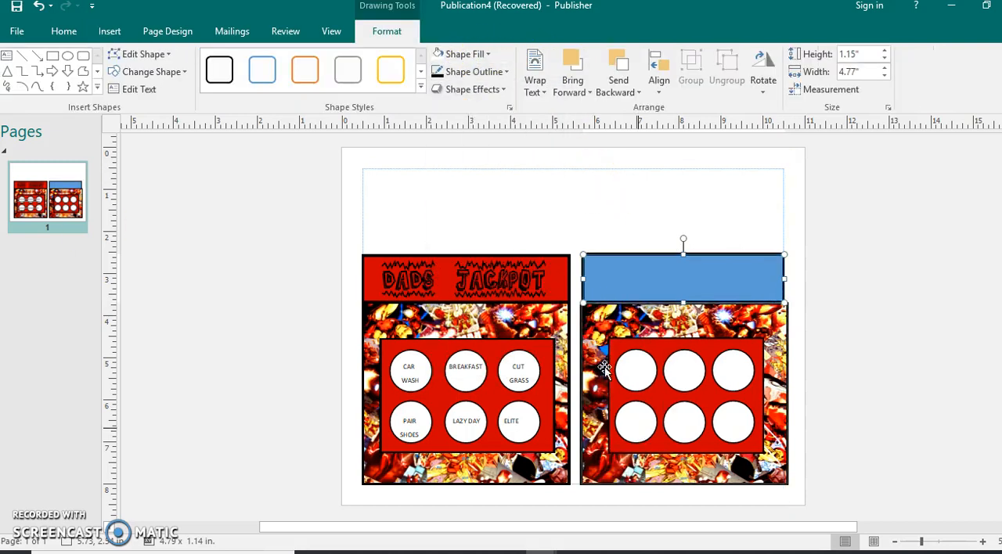
Fill the new header rectangle with the recent red and nudge its side edges to match the panel width
{"action": "left_click", "coordinate": [472, 56]}
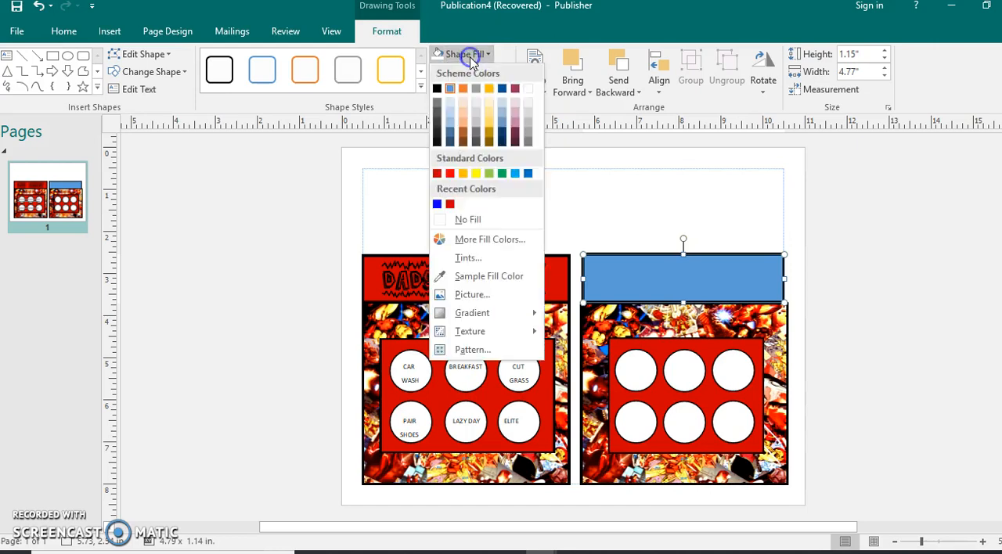
{"action": "left_click", "coordinate": [450, 204]}
{"action": "left_click_drag", "start_coordinate": [583, 279], "coordinate": [580, 282]}
{"action": "left_click_drag", "start_coordinate": [784, 278], "coordinate": [788, 280]}
{"action": "left_click", "coordinate": [821, 301]}
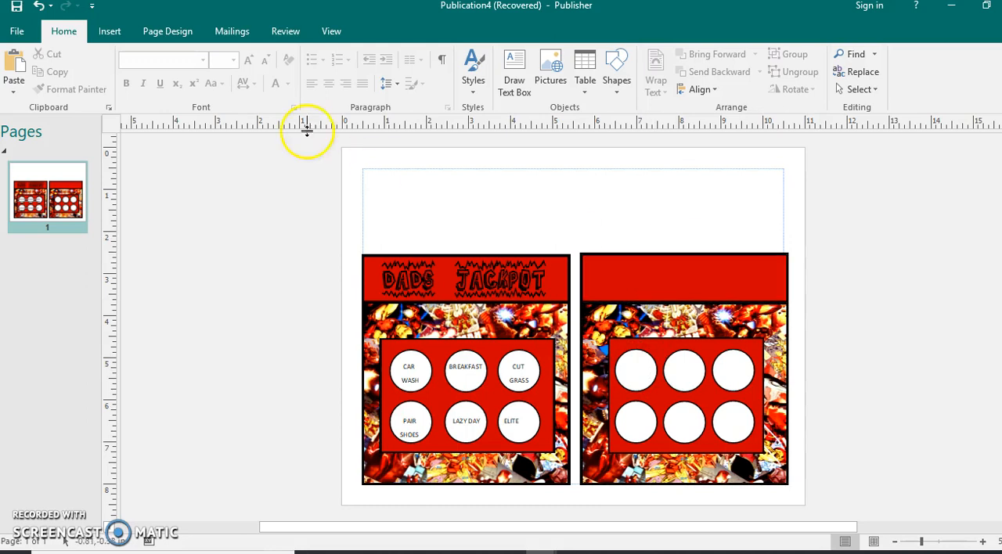
Insert a WordArt and enter the text DADS JACKPOT
{"action": "left_click", "coordinate": [109, 31]}
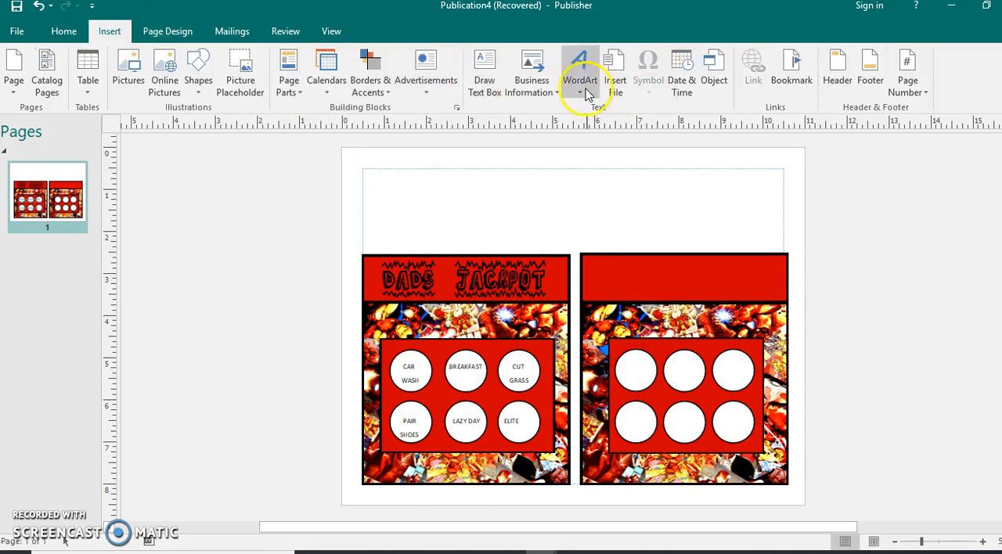
{"action": "left_click", "coordinate": [579, 78]}
{"action": "left_click", "coordinate": [691, 257]}
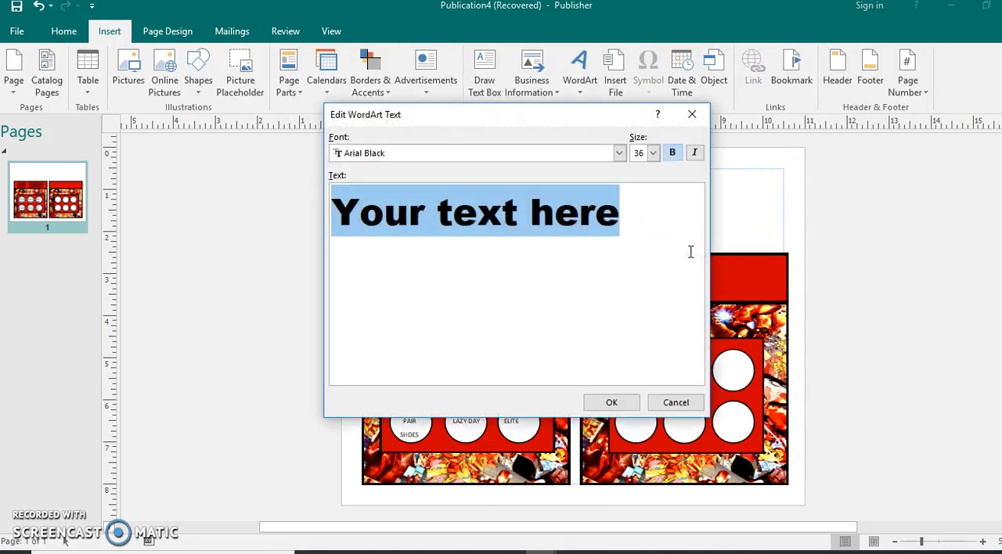
{"action": "left_click", "coordinate": [619, 154]}
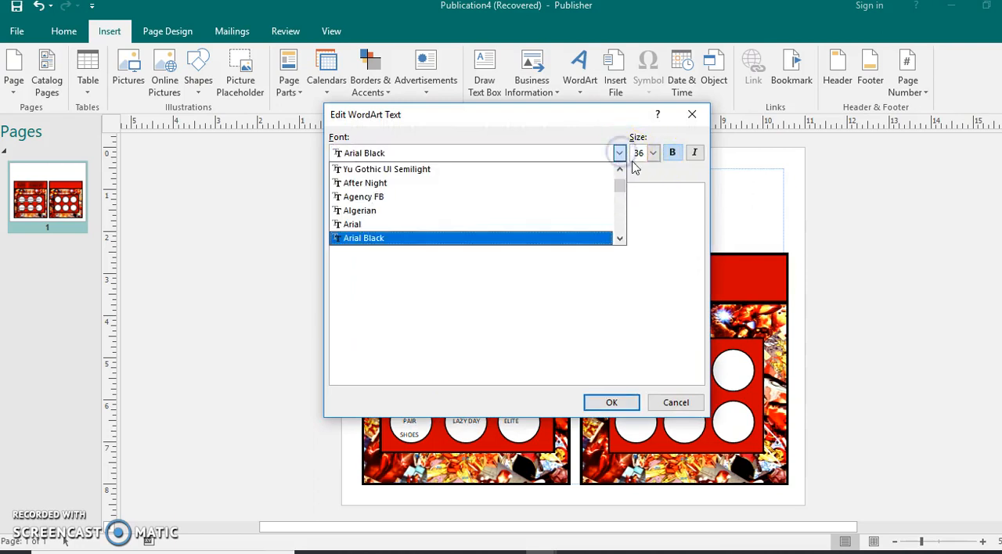
{"action": "left_click", "coordinate": [641, 200]}
{"action": "left_click_drag", "start_coordinate": [642, 201], "coordinate": [198, 225]}
{"action": "type", "text": "DA"}
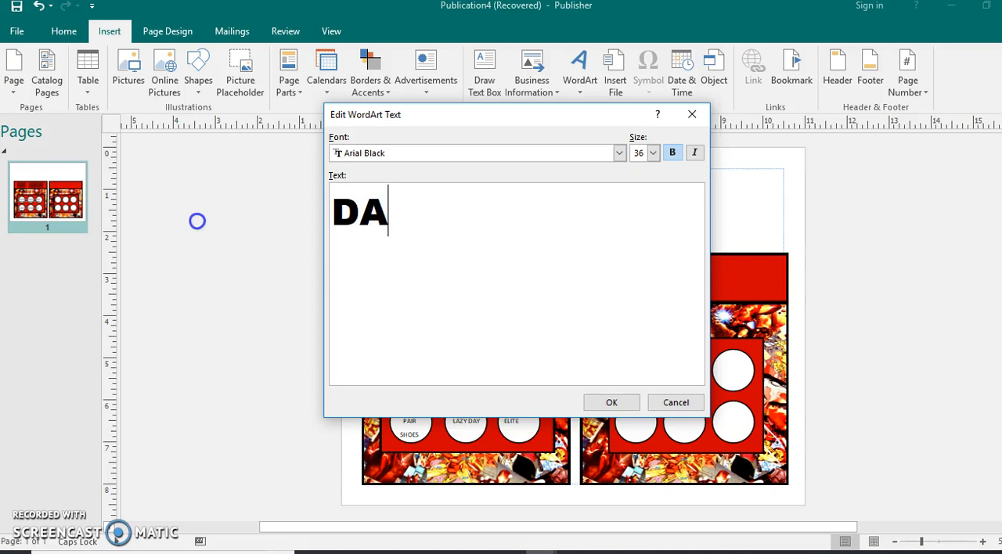
{"action": "type", "text": "DS JACKPOT"}
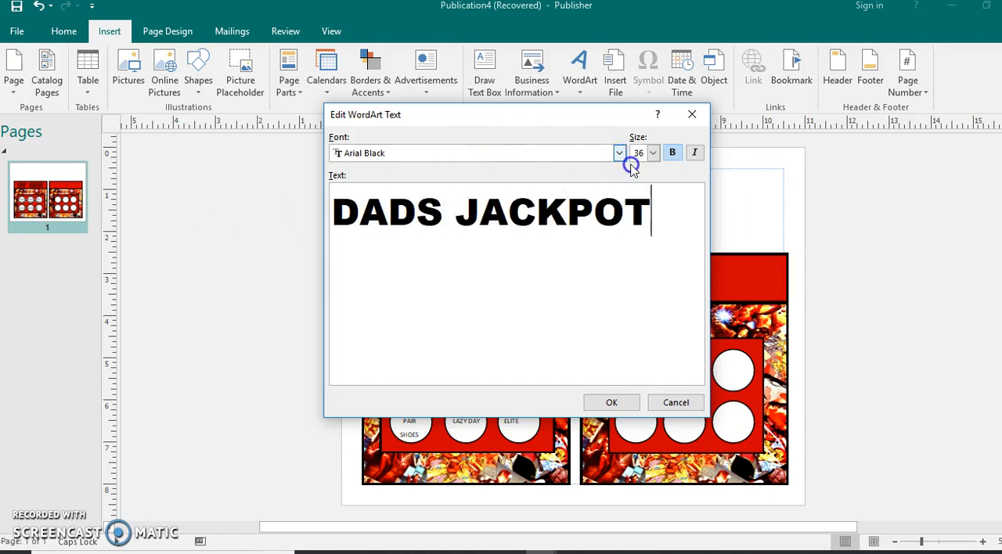
Scroll through the WordArt font list and confirm the dialog to place the WordArt
{"action": "left_click", "coordinate": [620, 155]}
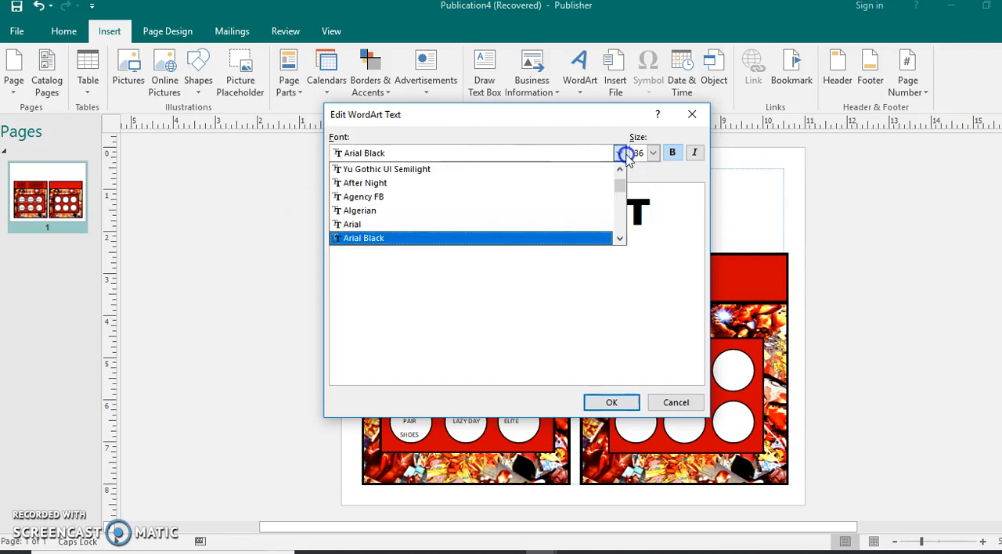
{"action": "left_click", "coordinate": [620, 237]}
{"action": "left_click", "coordinate": [620, 237]}
{"action": "left_click", "coordinate": [620, 237]}
{"action": "left_click", "coordinate": [620, 237]}
{"action": "left_click", "coordinate": [620, 238]}
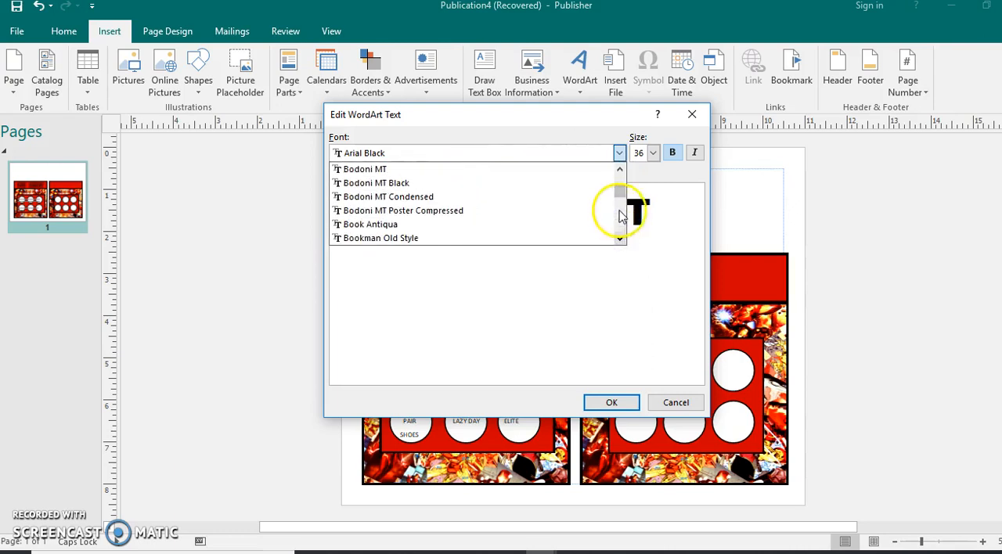
{"action": "left_click", "coordinate": [620, 170]}
{"action": "left_click", "coordinate": [620, 170]}
{"action": "left_click", "coordinate": [620, 170]}
{"action": "left_click", "coordinate": [620, 170]}
{"action": "left_click", "coordinate": [619, 169]}
{"action": "left_click", "coordinate": [620, 170]}
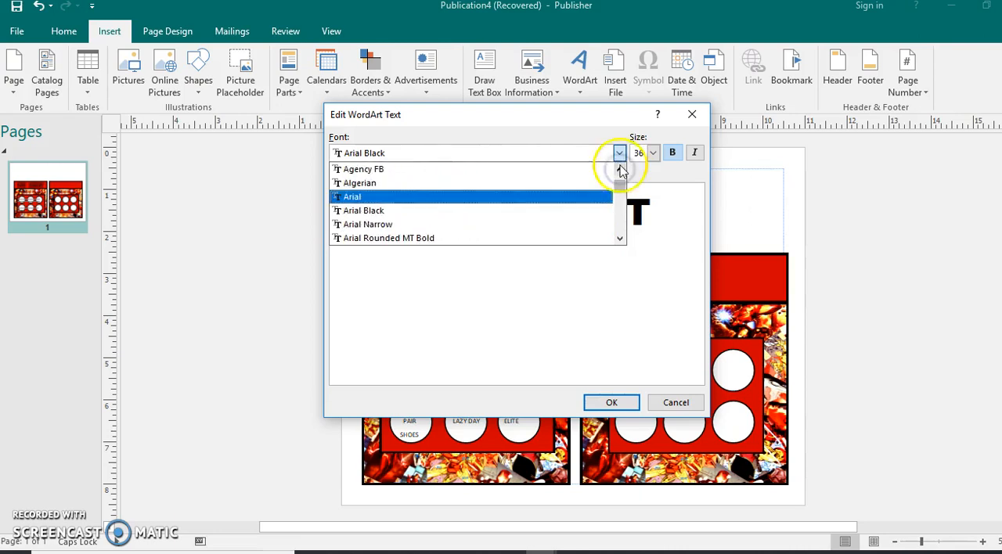
{"action": "left_click", "coordinate": [611, 402]}
Reopen the WordArt text and change its font to Batman Beat the hell Outta Me
{"action": "left_click_drag", "start_coordinate": [510, 323], "coordinate": [419, 284]}
{"action": "left_click", "coordinate": [419, 283]}
{"action": "right_click", "coordinate": [419, 284]}
{"action": "left_click", "coordinate": [432, 246]}
{"action": "left_click", "coordinate": [690, 114]}
{"action": "left_click", "coordinate": [578, 305]}
{"action": "right_click", "coordinate": [578, 306]}
{"action": "left_click", "coordinate": [590, 269]}
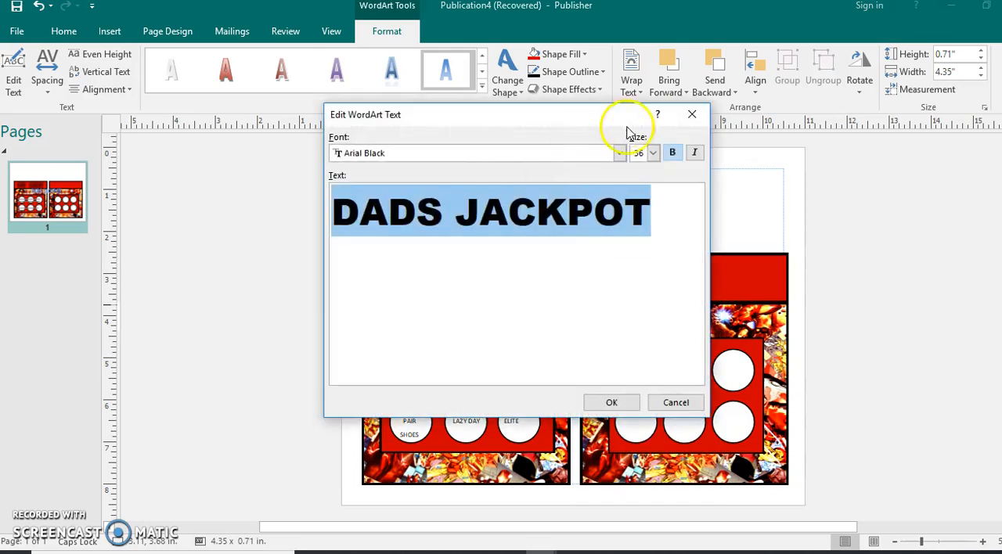
{"action": "left_click", "coordinate": [619, 153]}
{"action": "left_click", "coordinate": [620, 240]}
{"action": "left_click", "coordinate": [620, 239]}
{"action": "scroll", "coordinate": [623, 245], "scroll_direction": "down", "scroll_amount": 7}
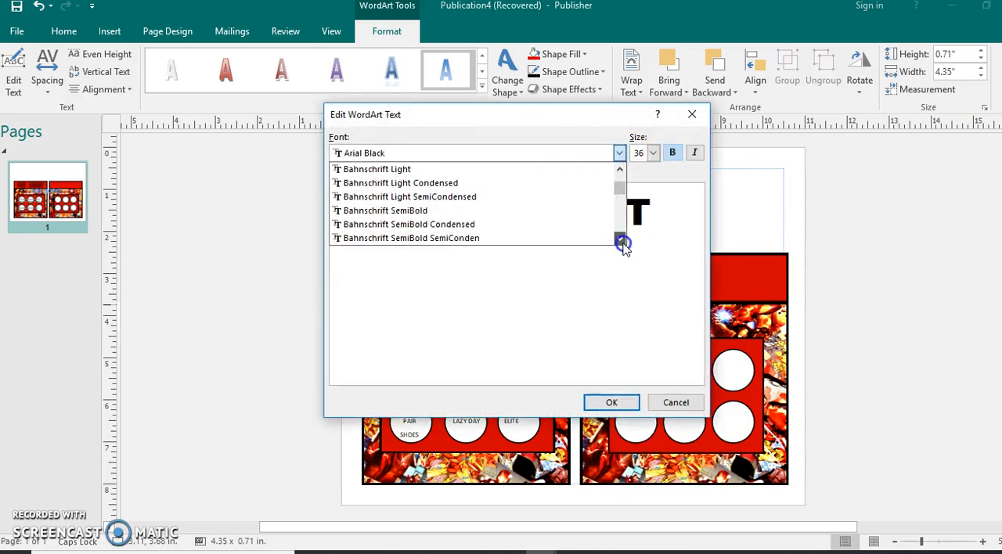
{"action": "left_click", "coordinate": [619, 168]}
{"action": "left_click", "coordinate": [619, 168]}
{"action": "left_click", "coordinate": [619, 168]}
{"action": "left_click", "coordinate": [619, 169]}
{"action": "left_click", "coordinate": [619, 168]}
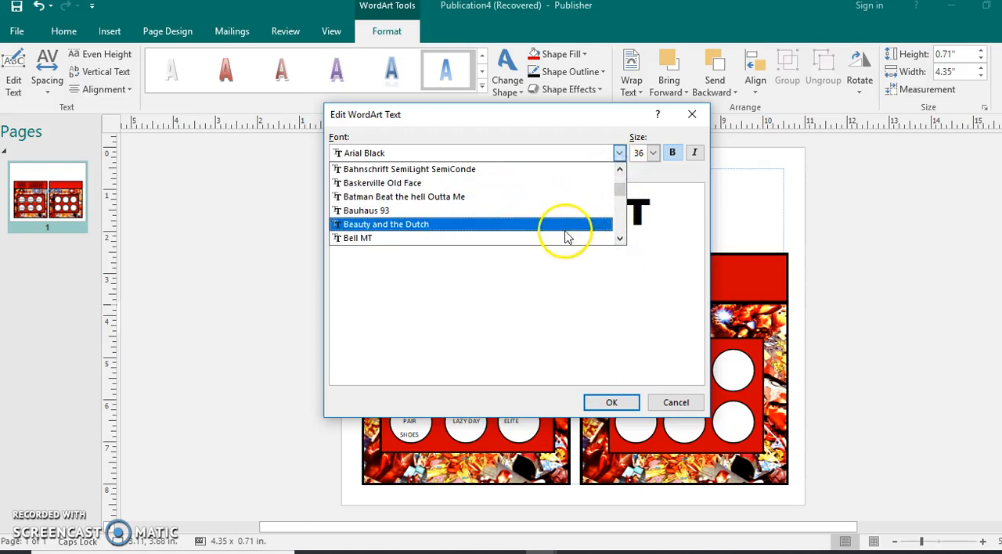
{"action": "left_click", "coordinate": [594, 198]}
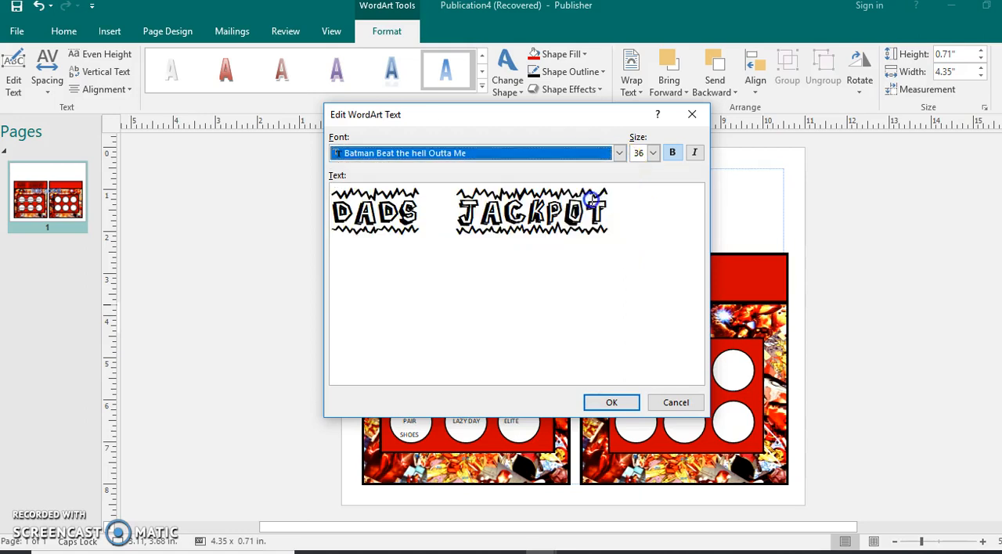
{"action": "left_click", "coordinate": [607, 405]}
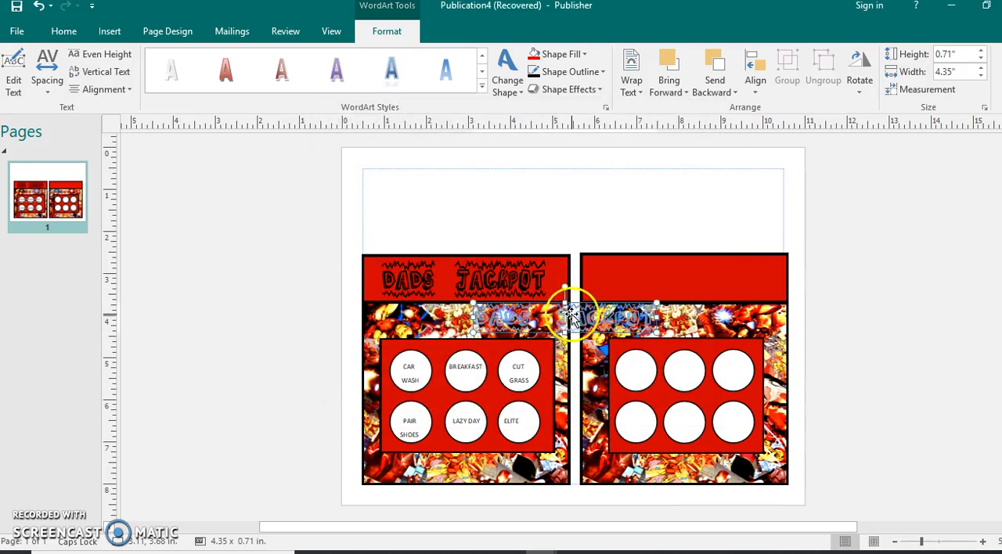
Apply a fill to the WordArt, move it onto the new panel's red header and stretch it to about 0.9 in. high
{"action": "left_click", "coordinate": [562, 53]}
{"action": "left_click", "coordinate": [536, 89]}
{"action": "left_click_drag", "start_coordinate": [571, 313], "coordinate": [685, 295]}
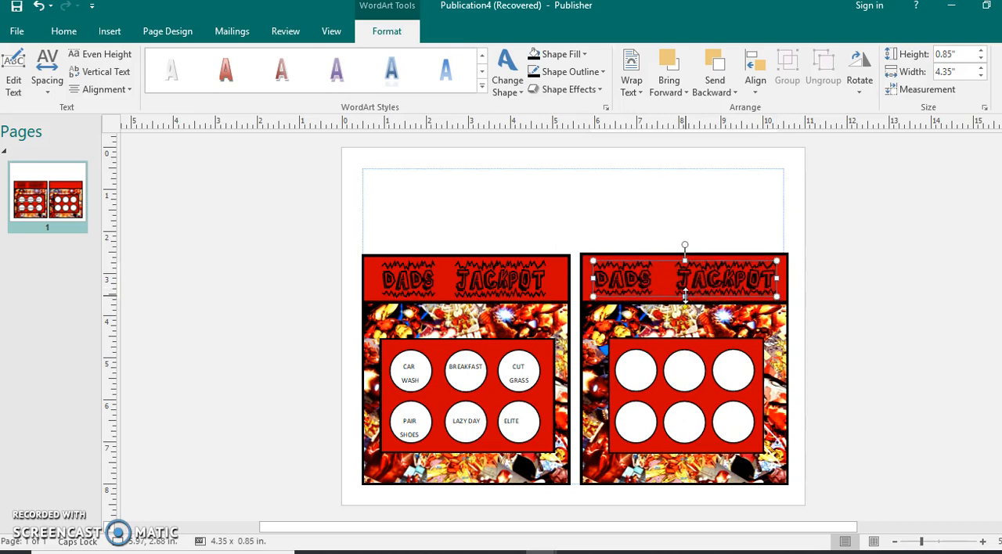
{"action": "left_click_drag", "start_coordinate": [684, 261], "coordinate": [684, 257]}
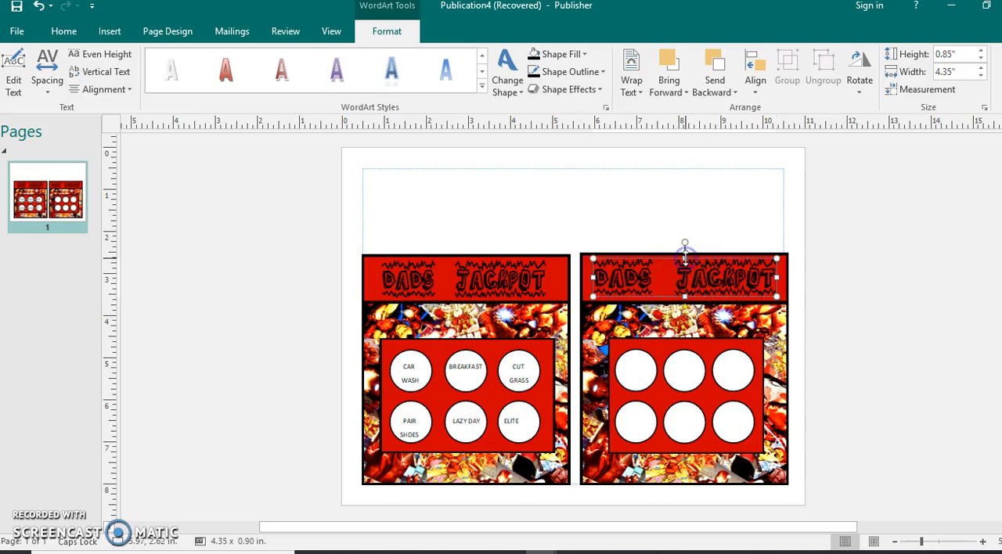
{"action": "left_click", "coordinate": [654, 205]}
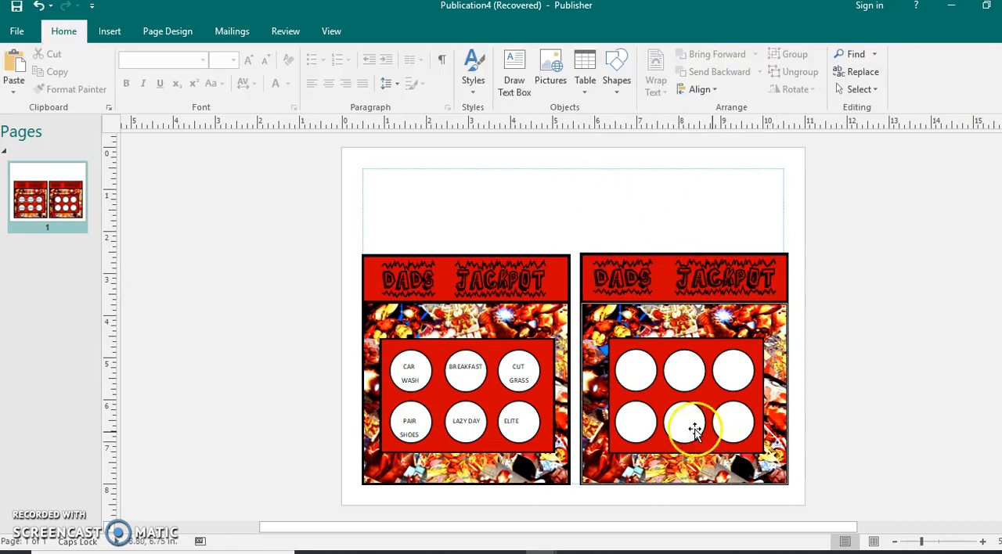
Draw a text box over the top-left circle of the new panel and set its font size to 12
{"action": "left_click", "coordinate": [110, 32]}
{"action": "left_click", "coordinate": [485, 80]}
{"action": "left_click_drag", "start_coordinate": [611, 350], "coordinate": [657, 394]}
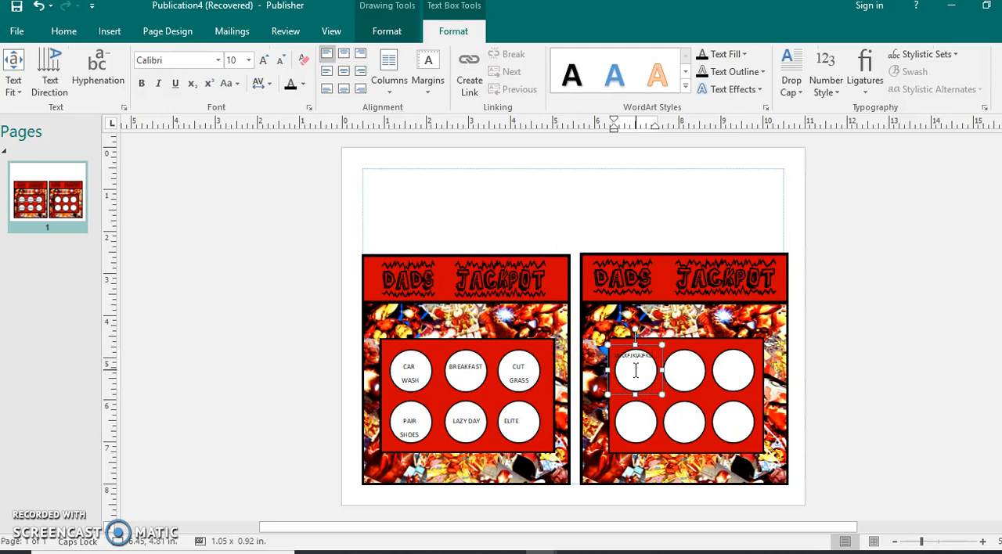
{"action": "left_click_drag", "start_coordinate": [650, 356], "coordinate": [654, 357]}
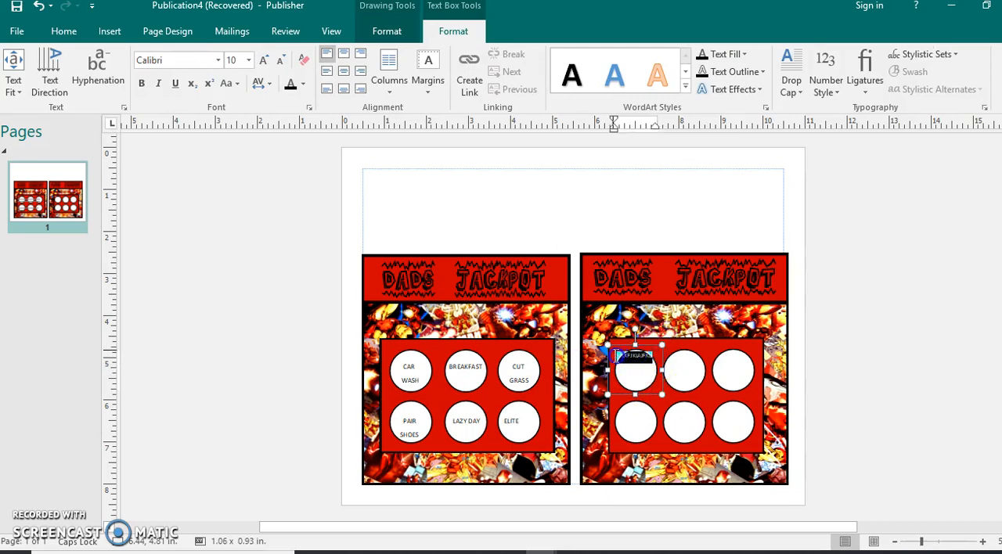
{"action": "left_click", "coordinate": [726, 312]}
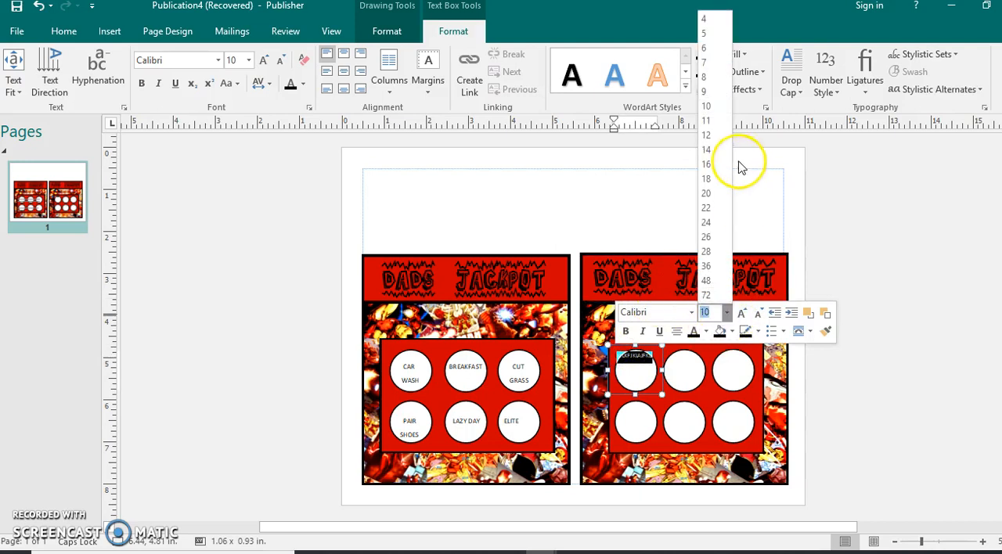
{"action": "left_click", "coordinate": [709, 136]}
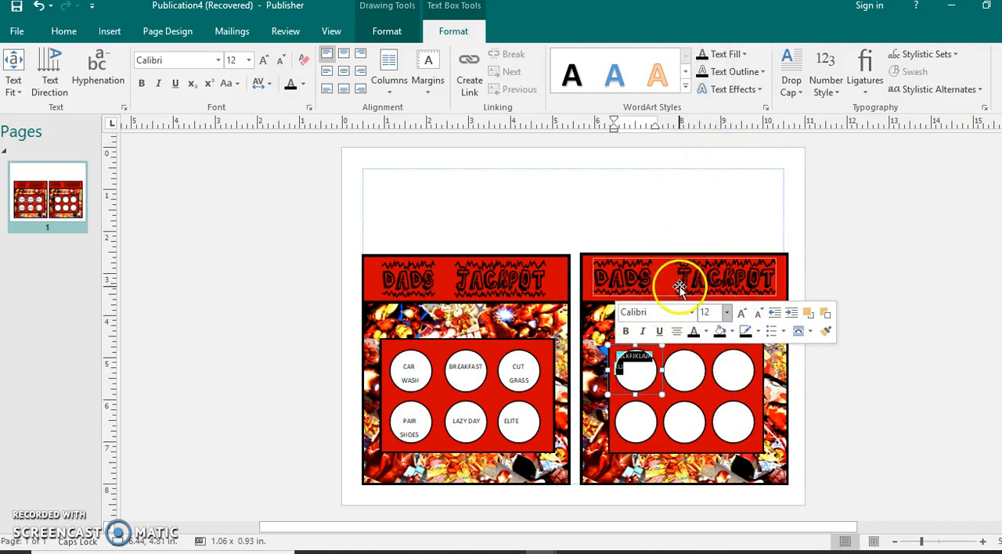
Enter CAR WASH in the circle's text box and set the text to 12 pt
{"action": "left_click", "coordinate": [630, 365]}
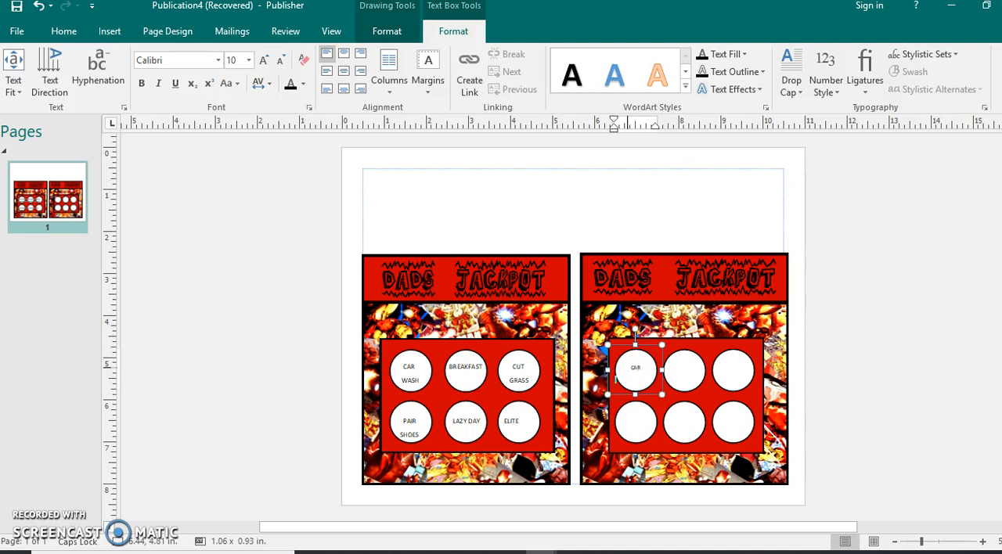
{"action": "triple_click", "coordinate": [634, 374]}
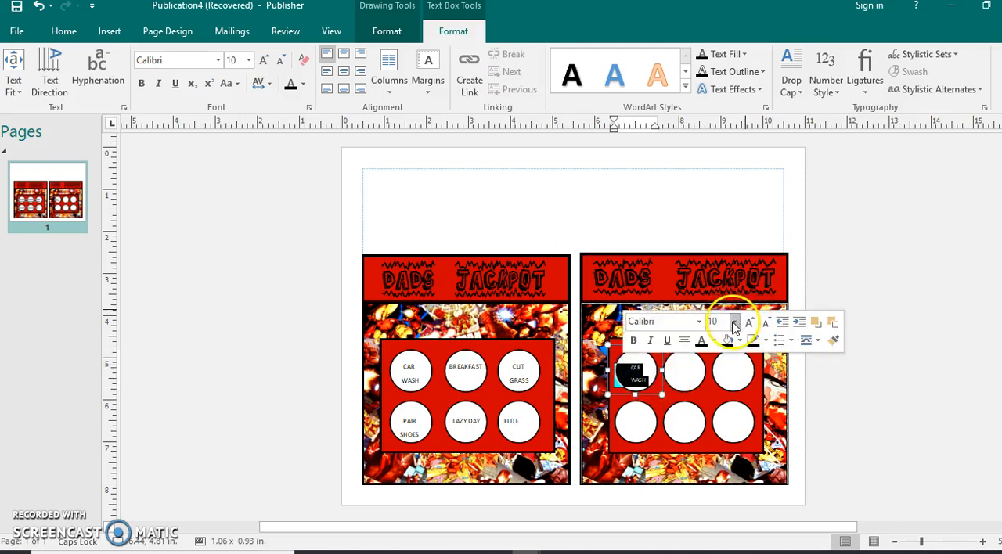
{"action": "left_click", "coordinate": [734, 322]}
{"action": "left_click", "coordinate": [713, 144]}
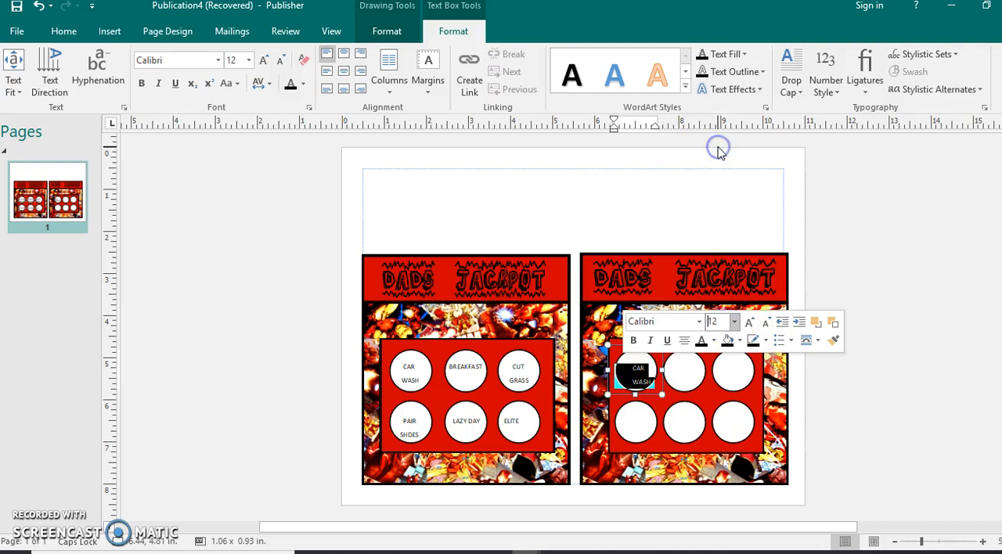
{"action": "left_click", "coordinate": [856, 345]}
Compare the new CAR WASH text box with the matching one on the front card
{"action": "left_click", "coordinate": [727, 369]}
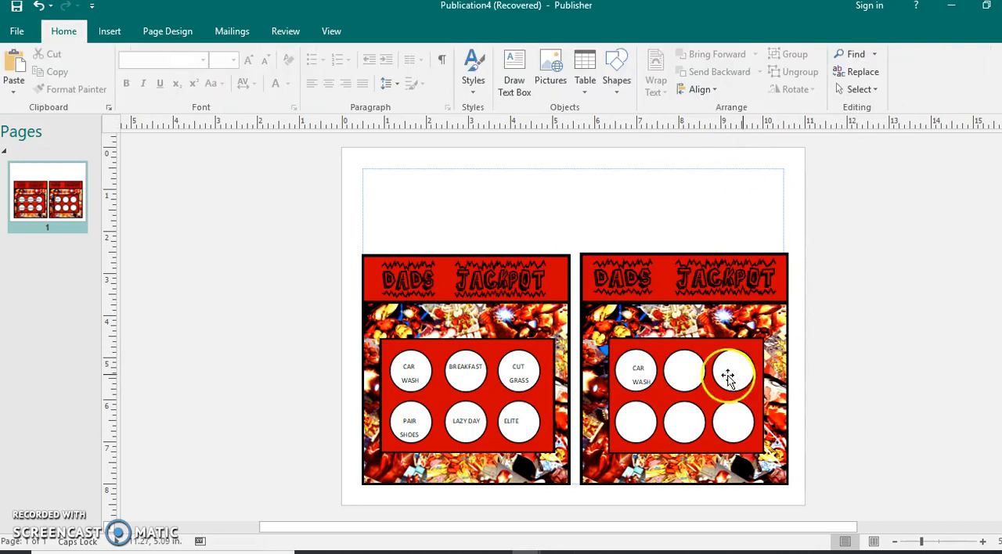
{"action": "left_click", "coordinate": [635, 377]}
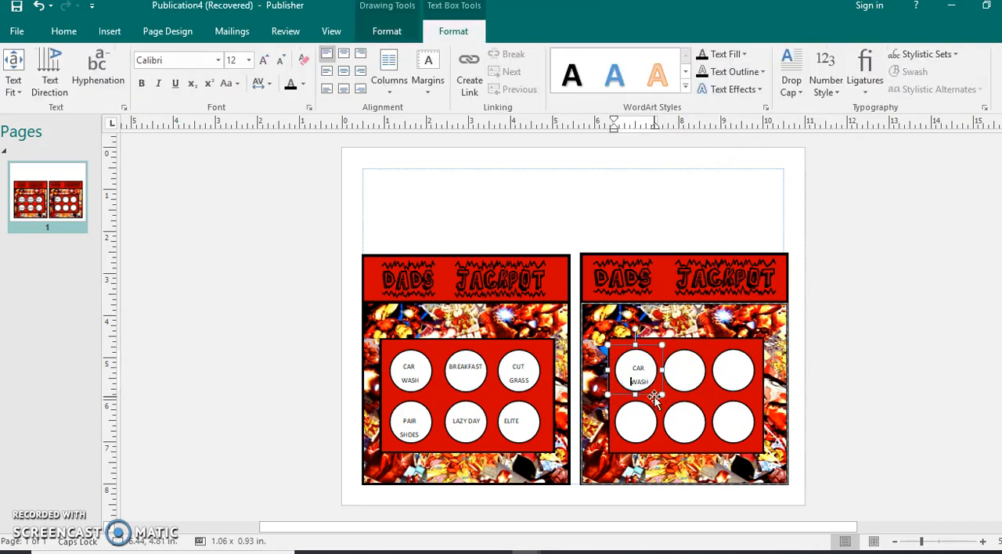
{"action": "left_click", "coordinate": [632, 366]}
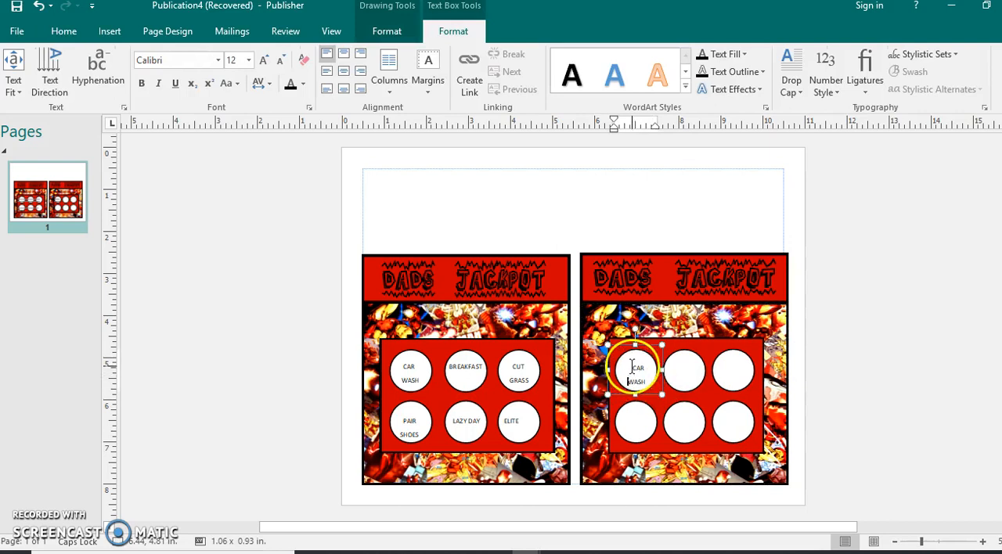
{"action": "left_click", "coordinate": [820, 337]}
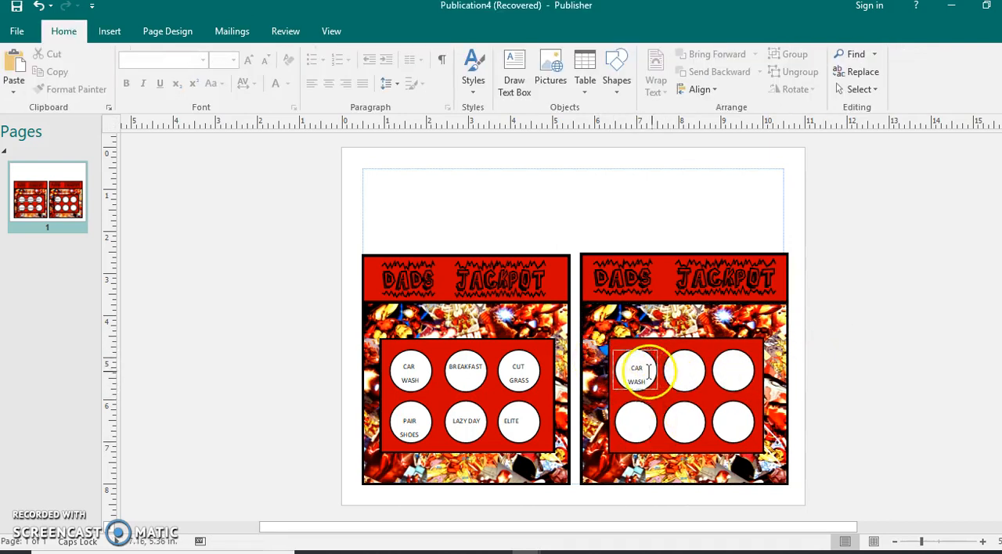
{"action": "left_click", "coordinate": [407, 380]}
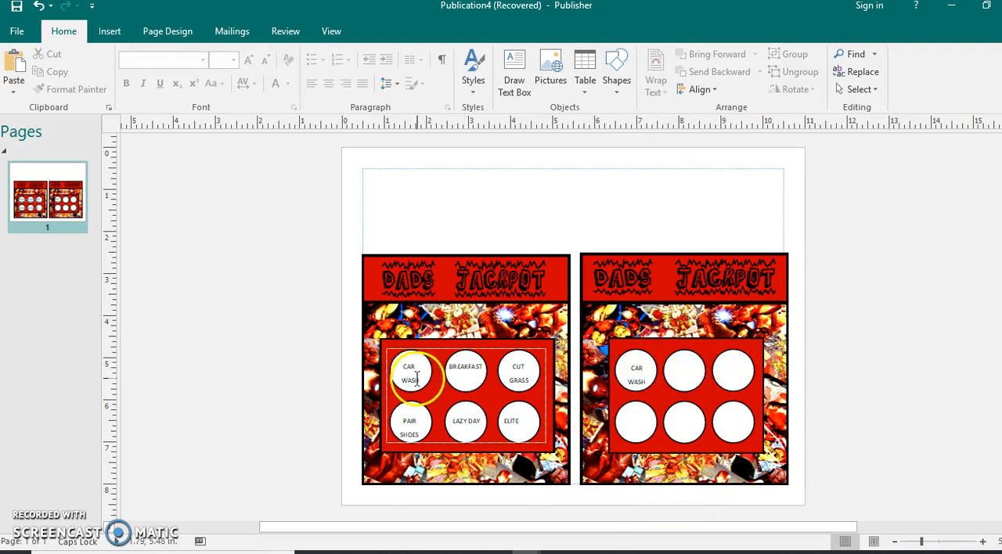
{"action": "left_click", "coordinate": [415, 378]}
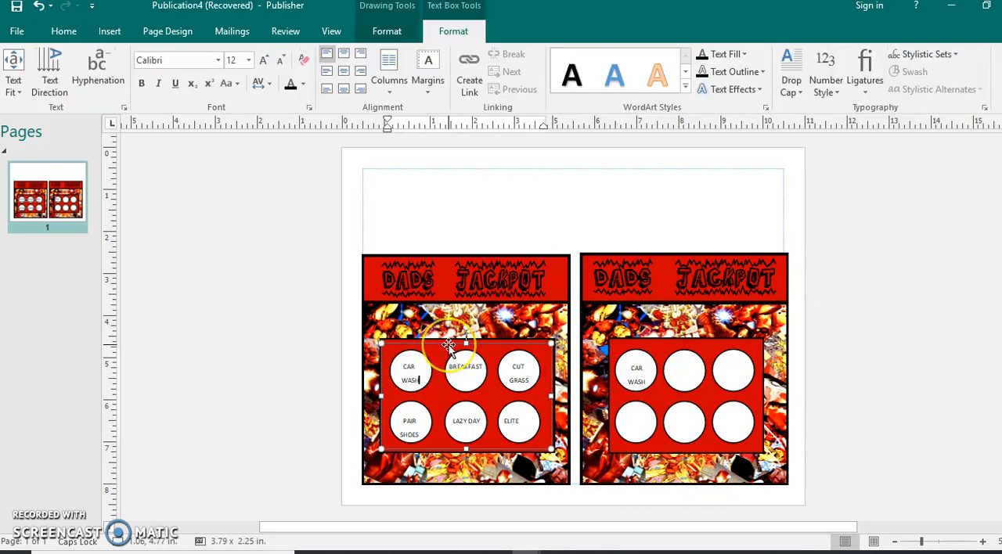